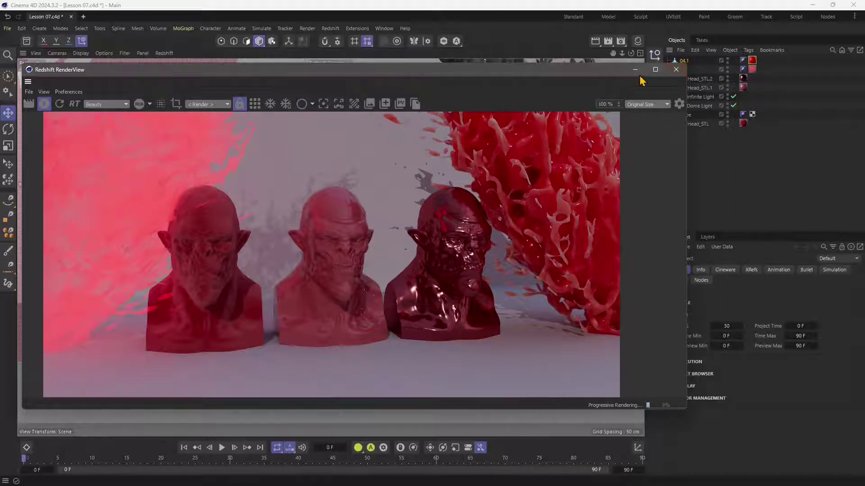
Step: Close the Redshift RenderView to get back to the Lesson 07 orc busts scene
click(676, 69)
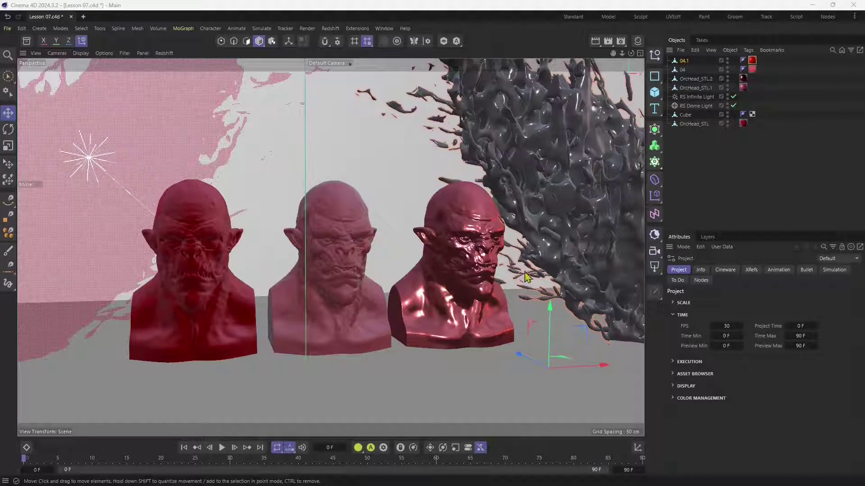
Step: Open the Material Manager and briefly inspect the RS Standard material's node graph before closing it
click(638, 41)
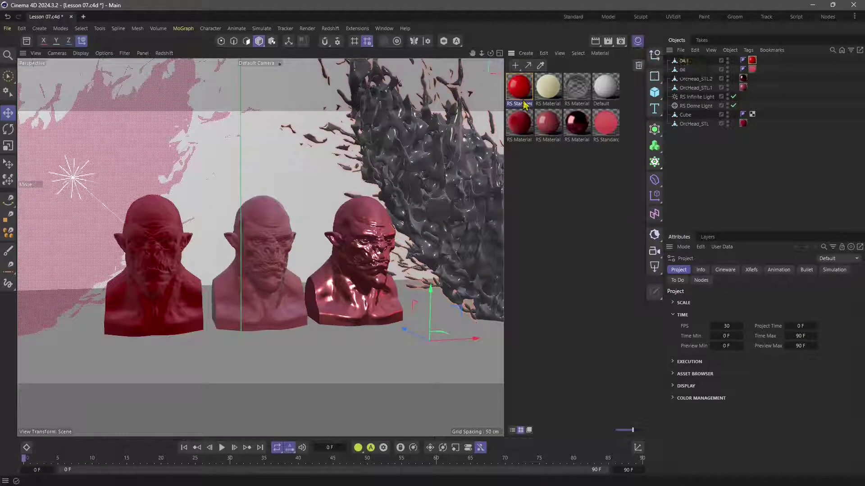
double_click(524, 88)
drag(533, 78, 371, 91)
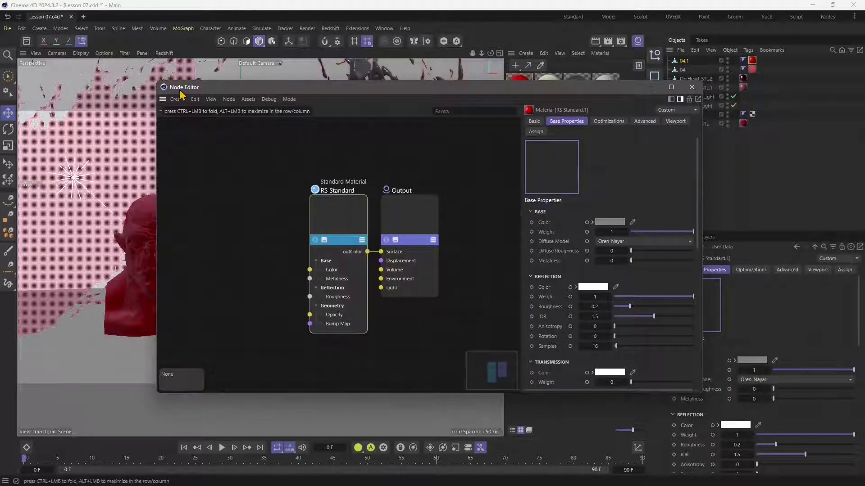
scroll(429, 285, up, 4)
scroll(396, 309, down, 5)
scroll(391, 309, up, 1)
middle_drag(390, 310, 381, 293)
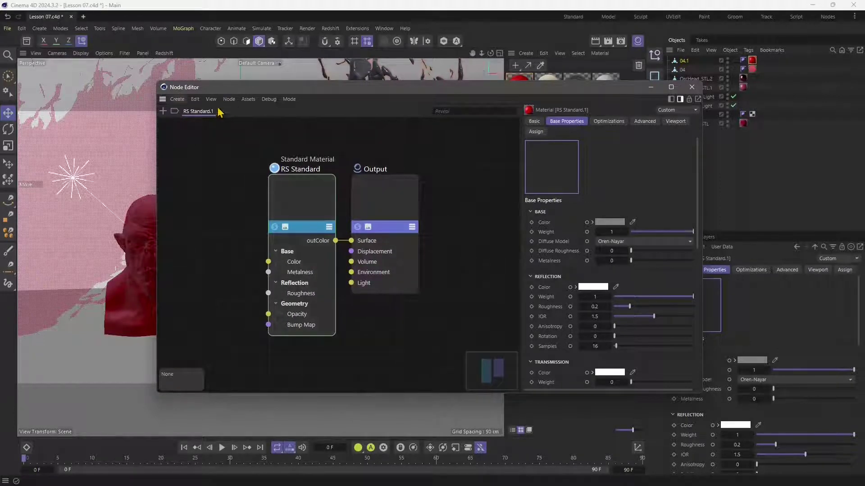
click(692, 87)
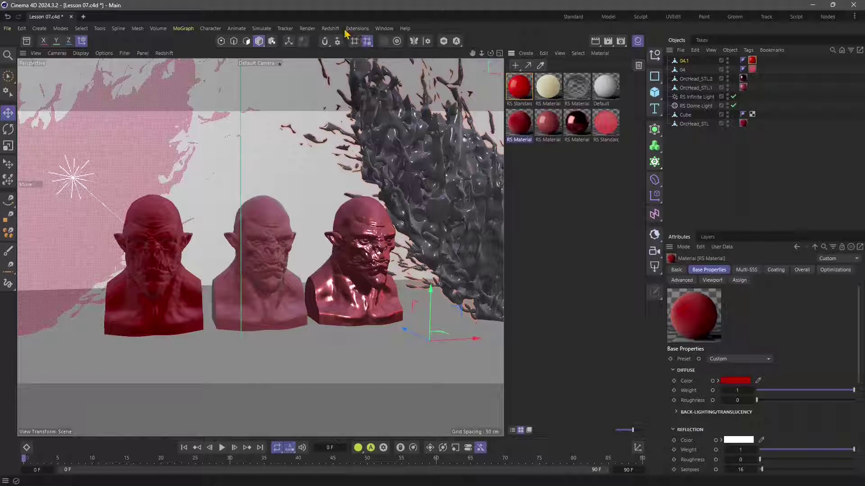
click(329, 28)
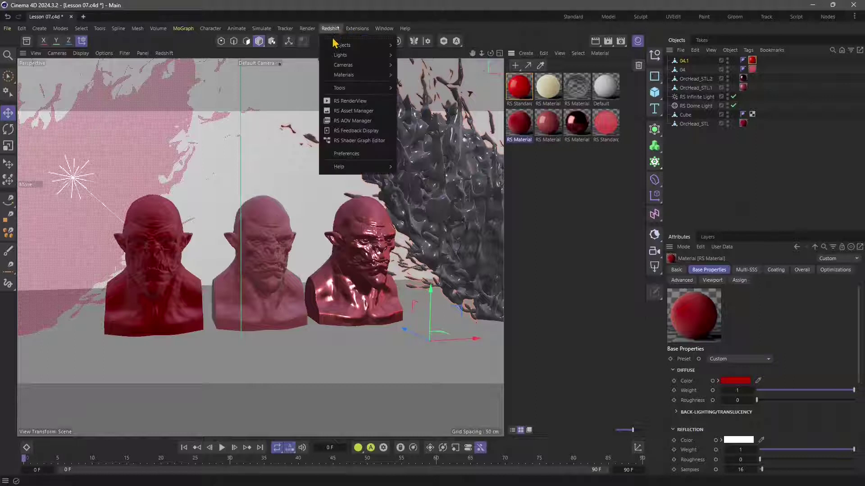
mouse_move(342, 76)
mouse_move(398, 80)
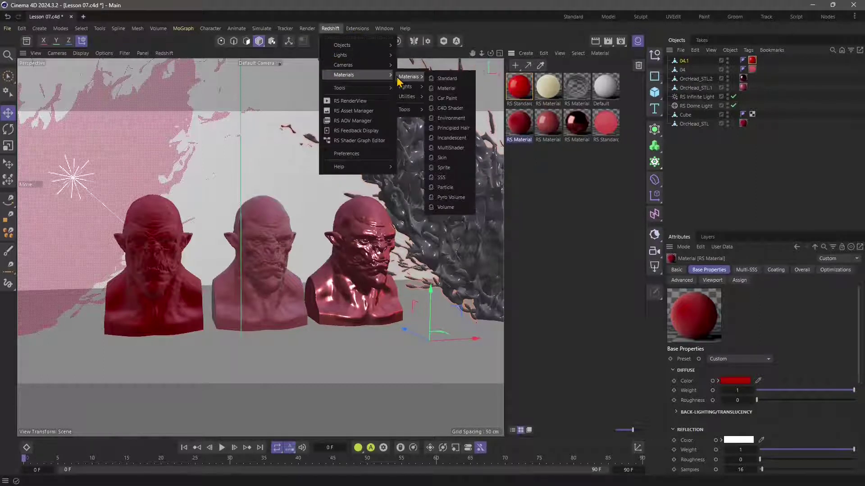
click(464, 86)
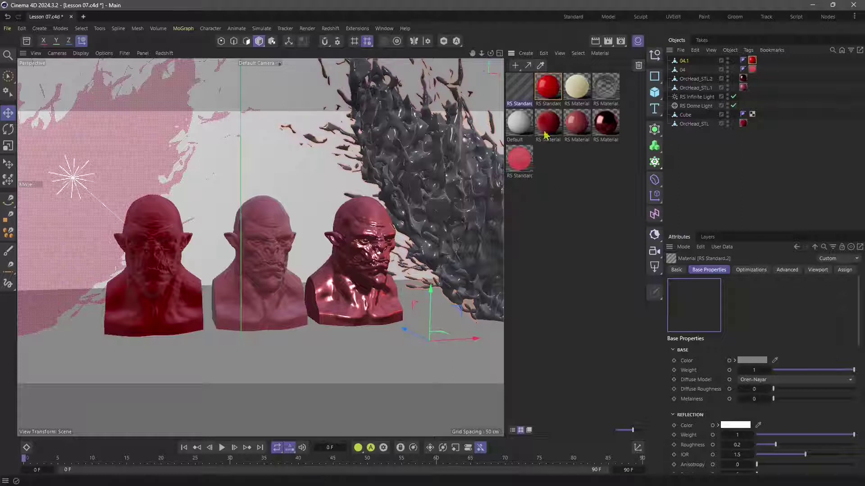
double_click(511, 90)
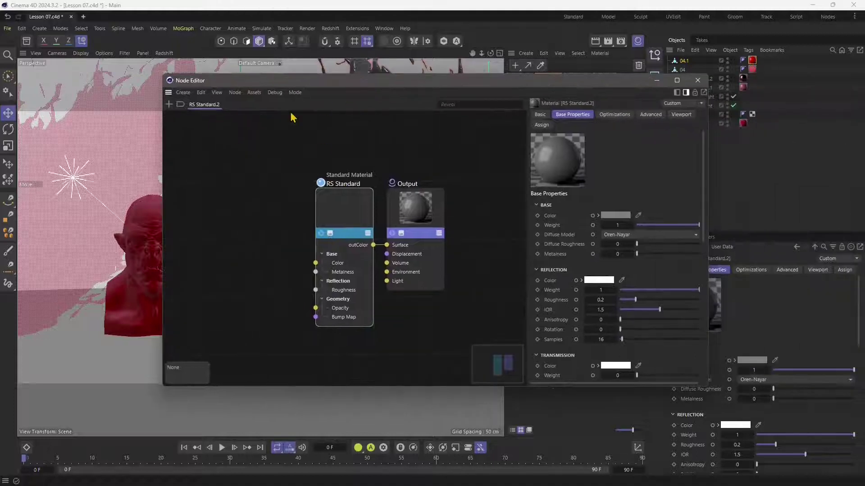
click(242, 98)
click(295, 92)
click(698, 81)
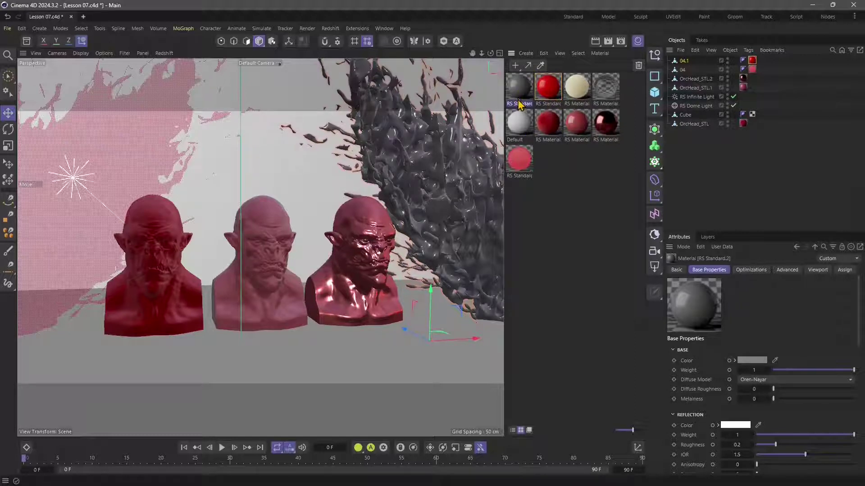
key(Delete)
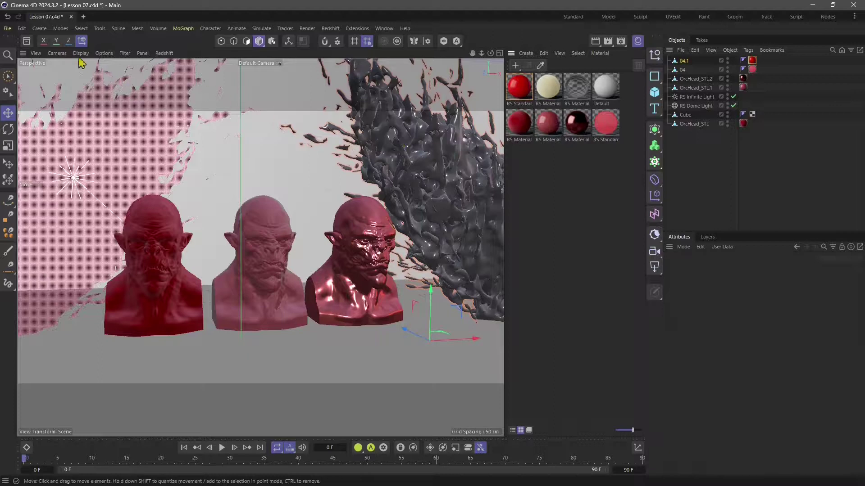
Step: Open Edit > Preferences and go to the Material page
click(21, 28)
click(40, 180)
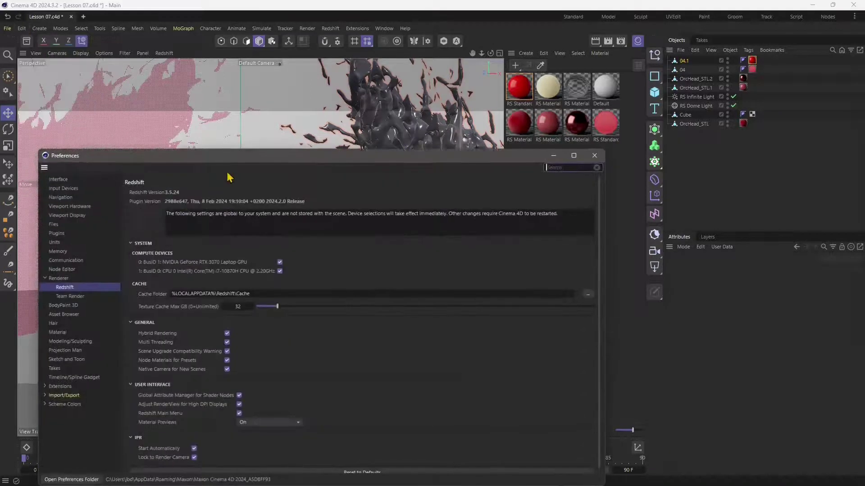
drag(232, 172, 241, 96)
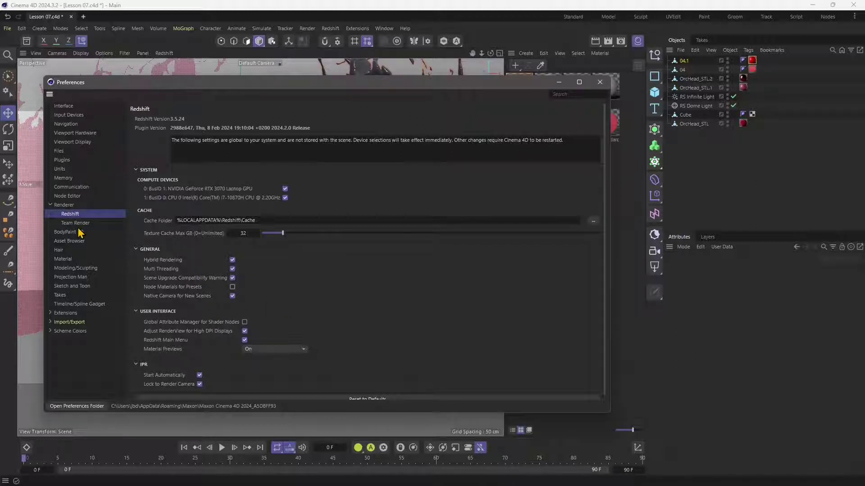
click(66, 262)
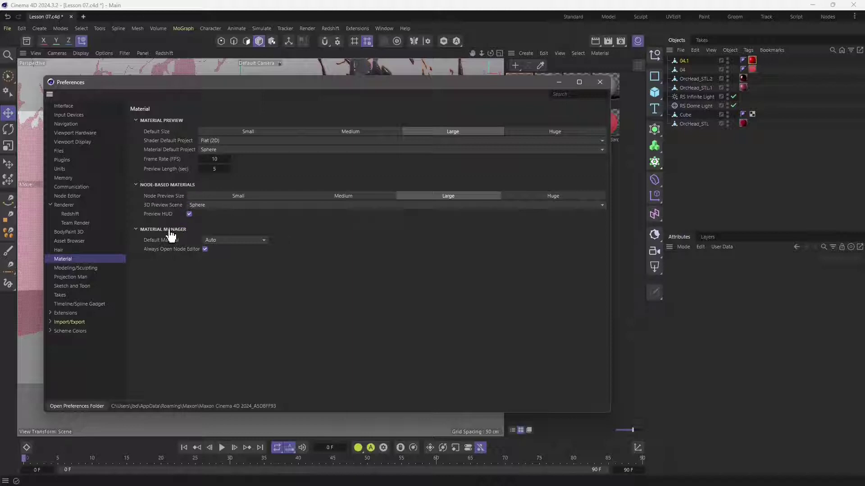
Step: Set Default Material to RS Shader Graph, after briefly trying Standard and Node
click(212, 243)
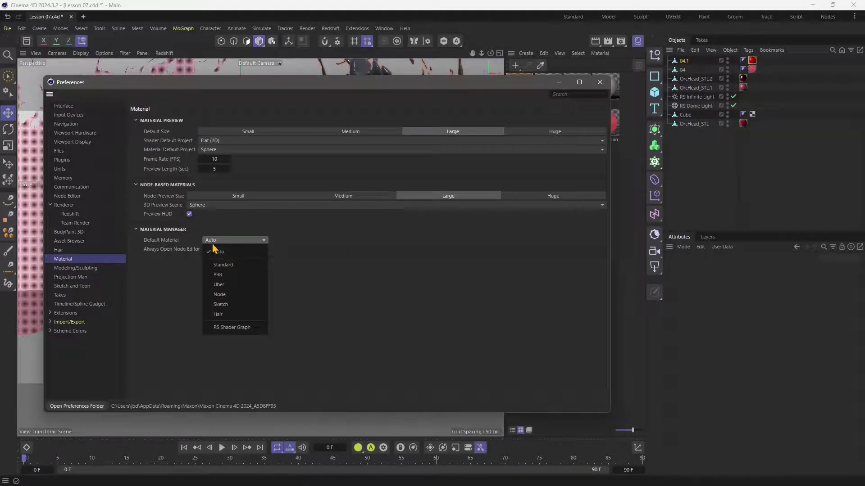
click(239, 327)
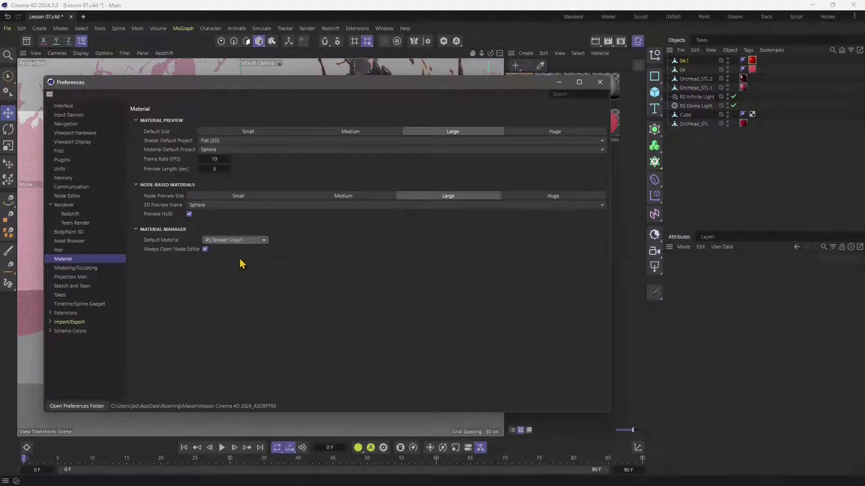
click(232, 242)
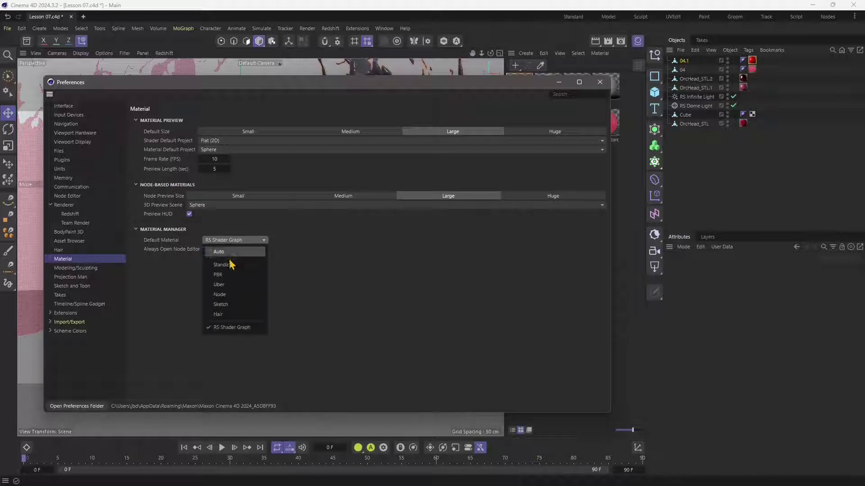
click(230, 266)
click(231, 240)
click(222, 295)
click(232, 240)
click(232, 328)
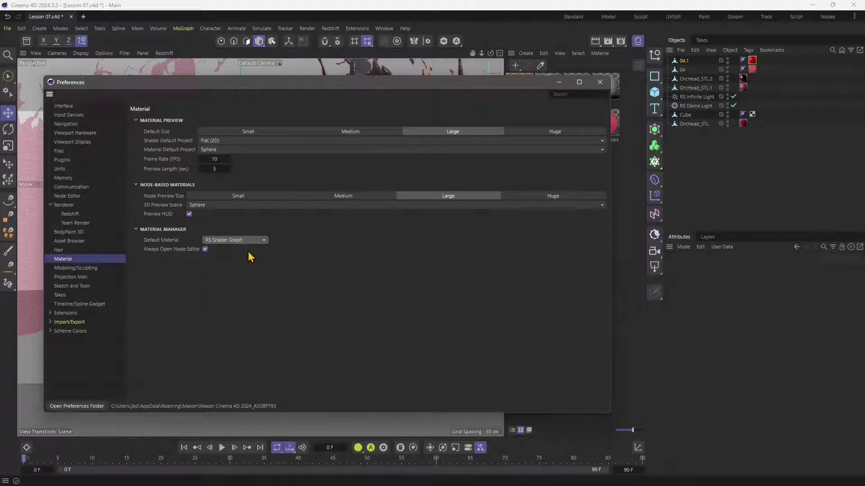
Step: Close Preferences, create a new RS Standard material and open its shader graph
click(599, 82)
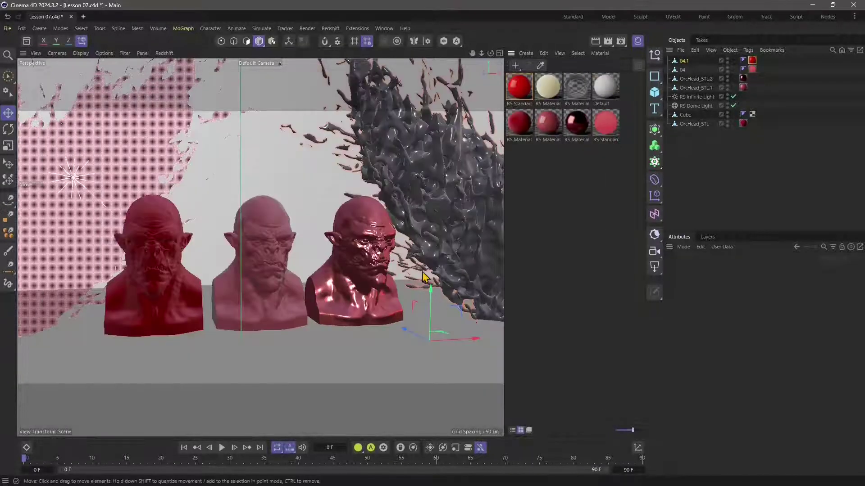
click(515, 67)
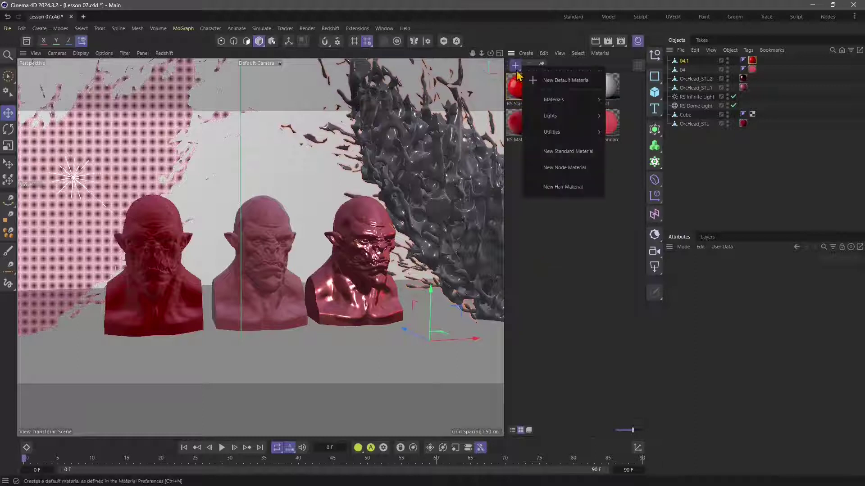
mouse_move(545, 103)
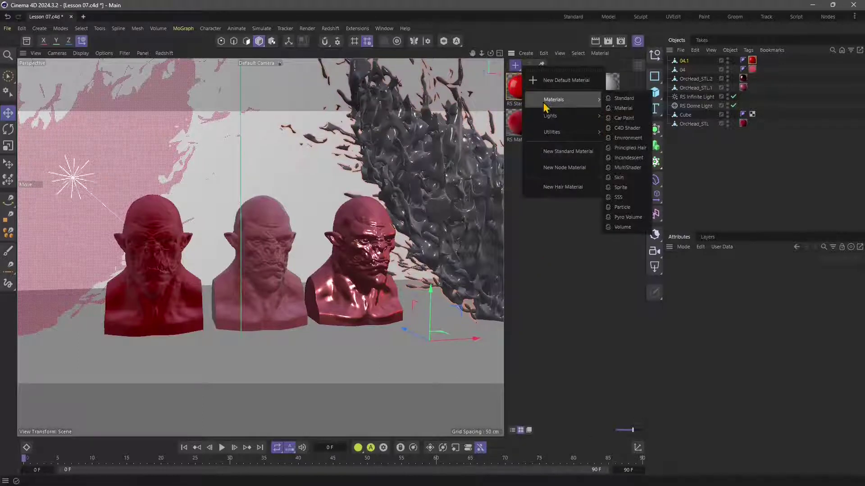
click(625, 99)
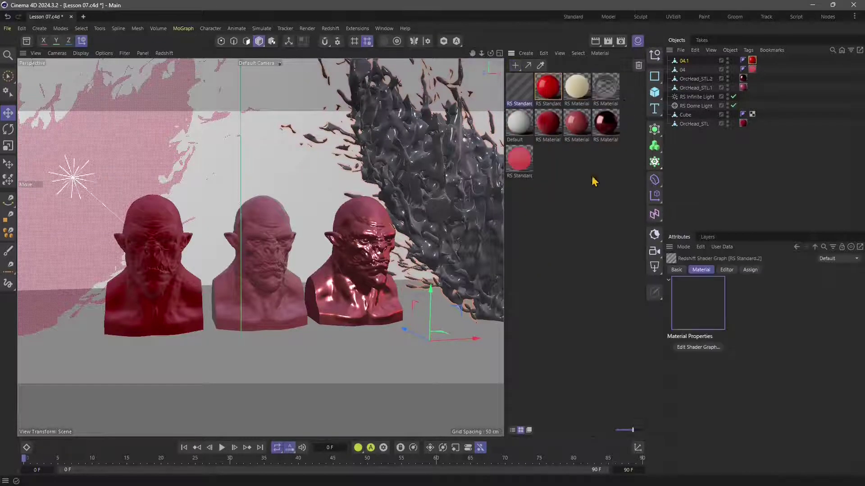
double_click(519, 83)
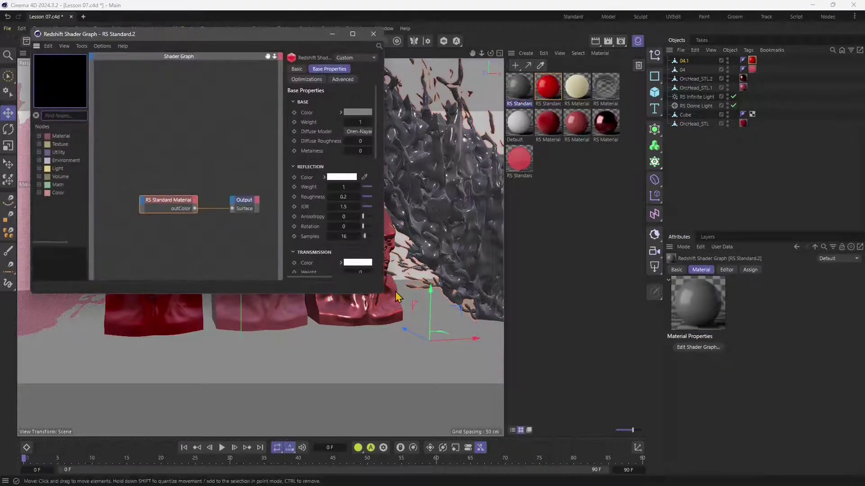
Step: Enlarge the Shader Graph window, arrange the nodes, and select the RS Standard Material node
drag(383, 293, 711, 413)
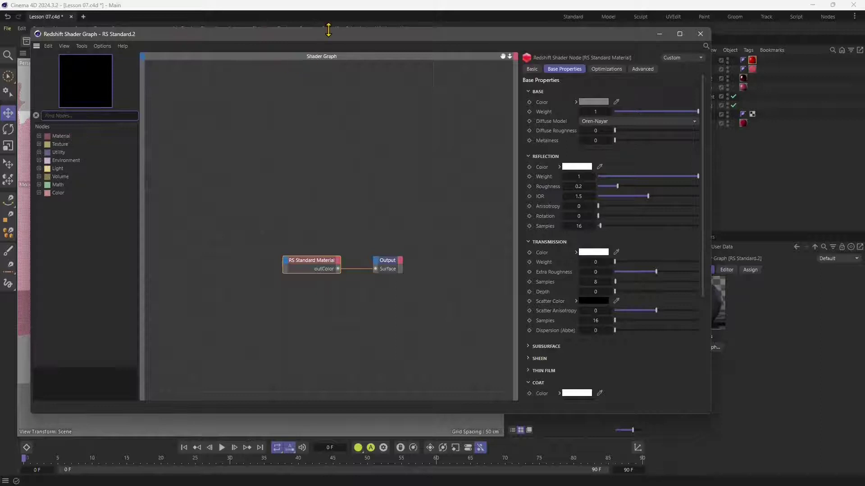
drag(329, 28, 353, 89)
drag(324, 283, 297, 268)
click(406, 278)
drag(405, 278, 419, 259)
drag(272, 279, 282, 249)
mouse_move(406, 261)
mouse_down()
mouse_move(408, 245)
mouse_move(398, 250)
mouse_up()
click(281, 249)
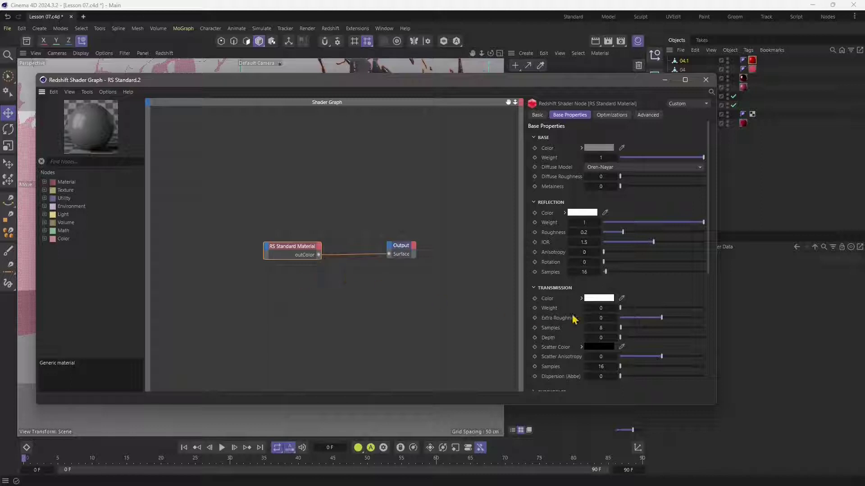
Step: Fold the Base, Reflection, Transmission and Subsurface sections of the RS Standard Material node
click(533, 138)
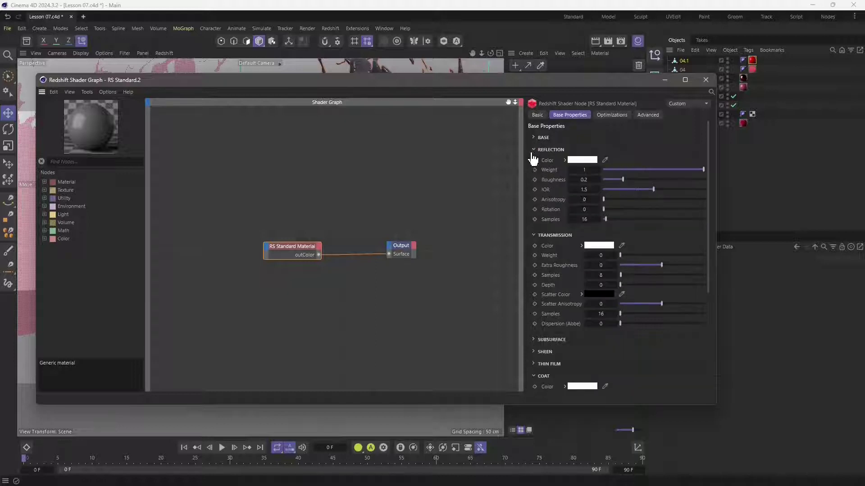
click(535, 138)
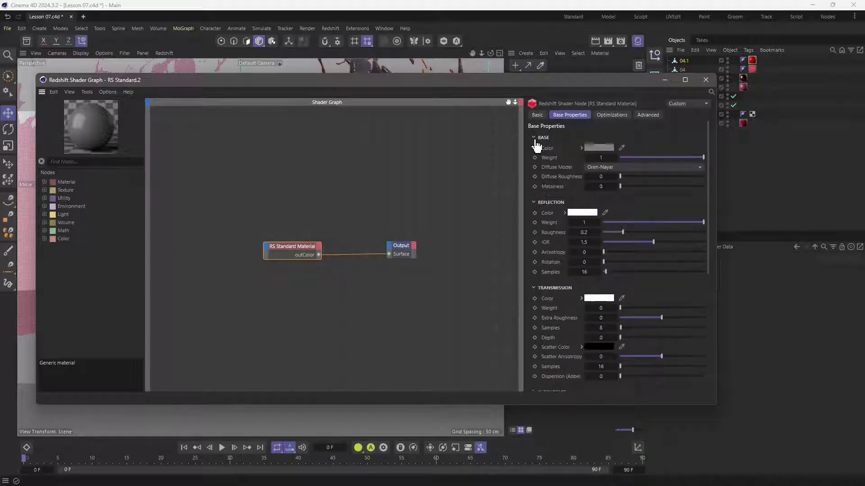
click(534, 137)
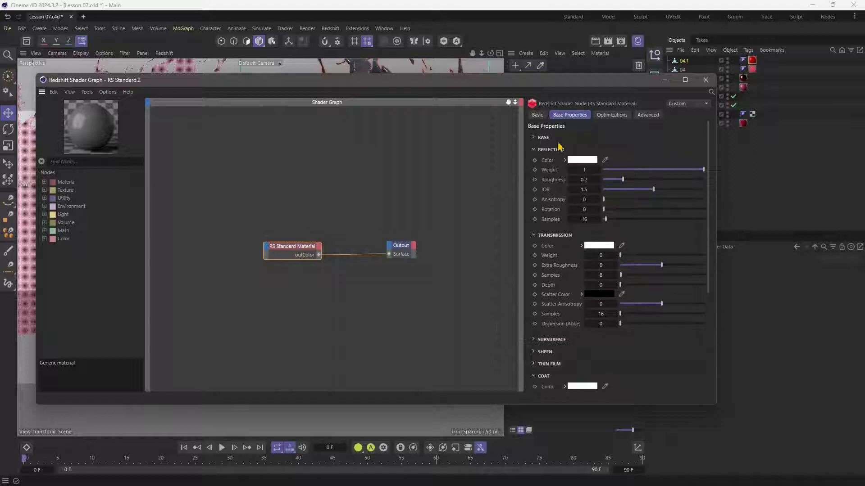
click(532, 150)
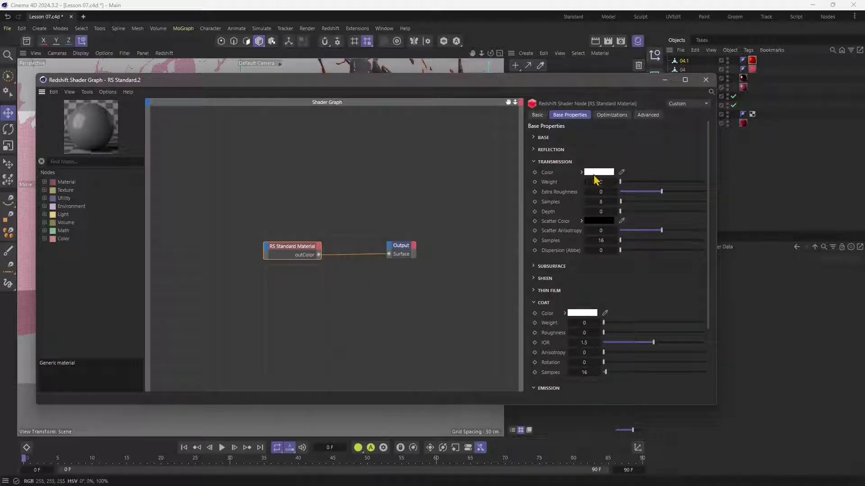
click(534, 161)
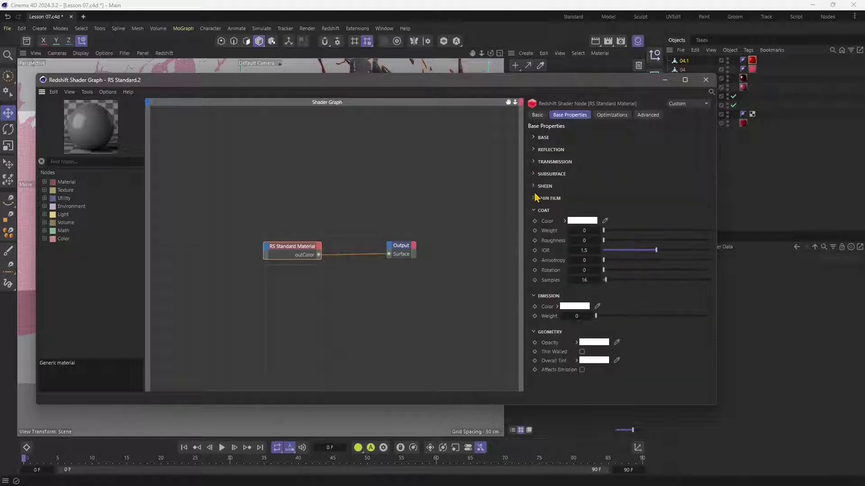
click(534, 175)
click(533, 175)
Step: Fold the Sheen, Thin Film, Coat, Emission and Geometry sections
click(534, 187)
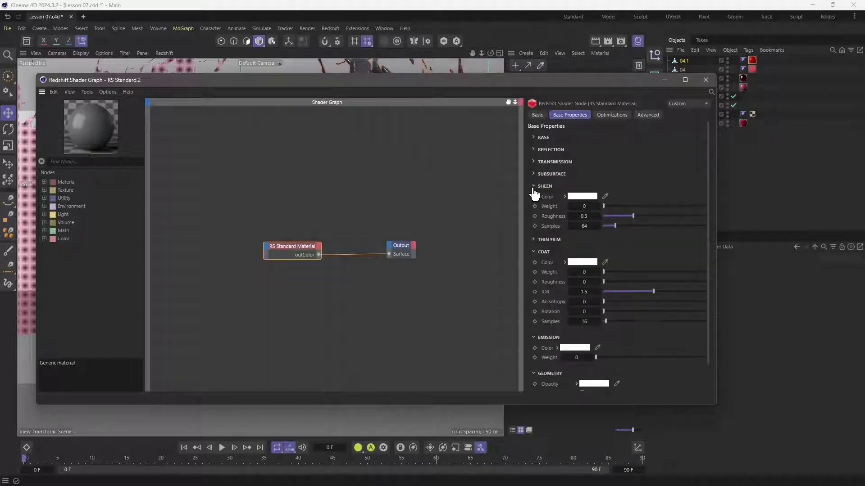
click(534, 187)
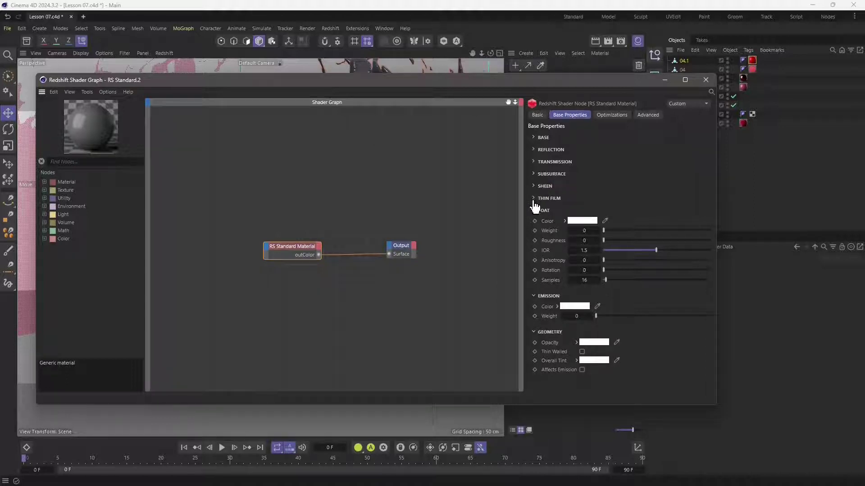
click(534, 201)
click(534, 200)
click(534, 201)
click(535, 199)
click(535, 214)
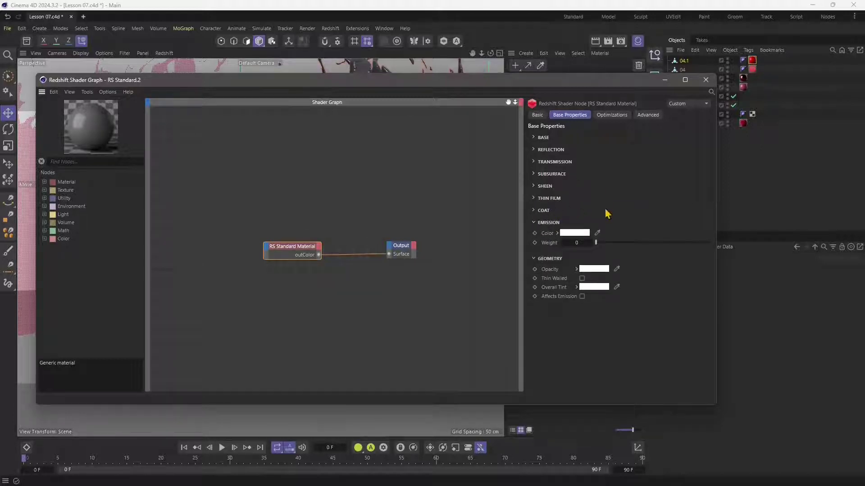
click(534, 222)
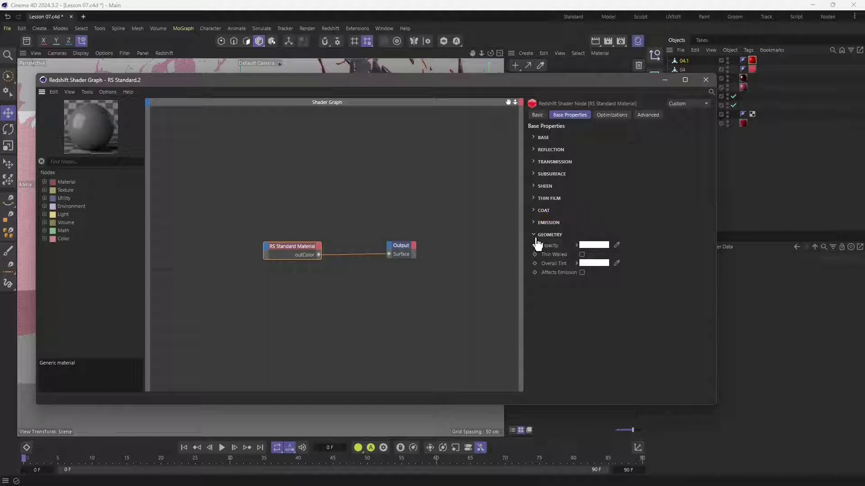
click(530, 236)
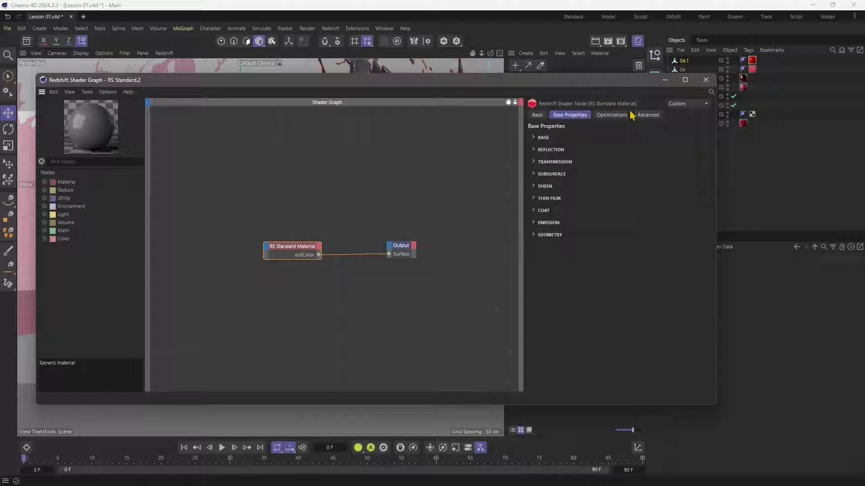
Step: Close the shader graph and view the cream RS Material.2's settings (diffuse weight 0, reflection weight 1)
click(706, 81)
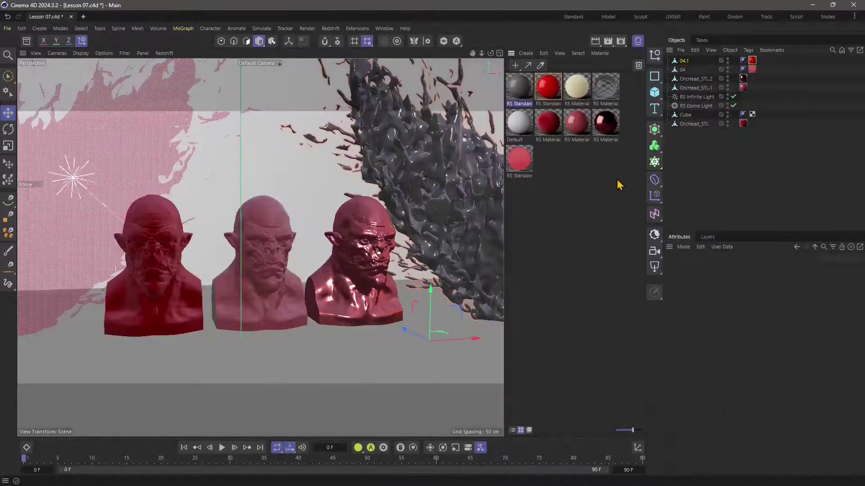
click(578, 103)
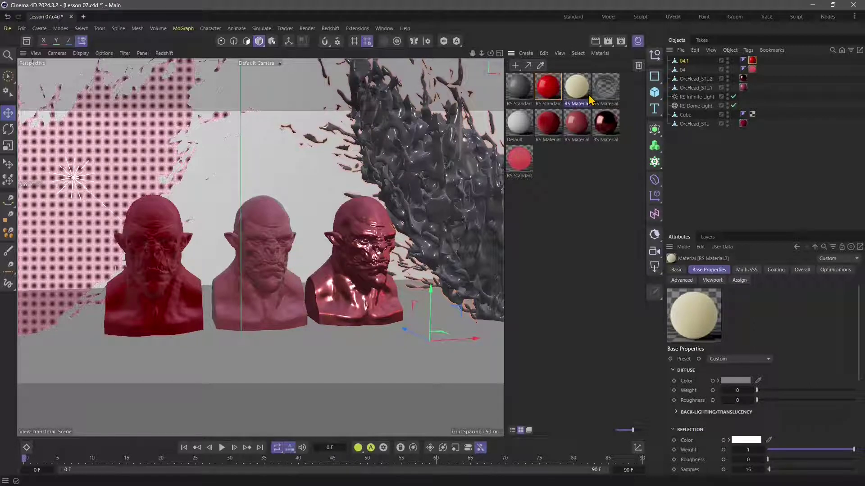
click(519, 96)
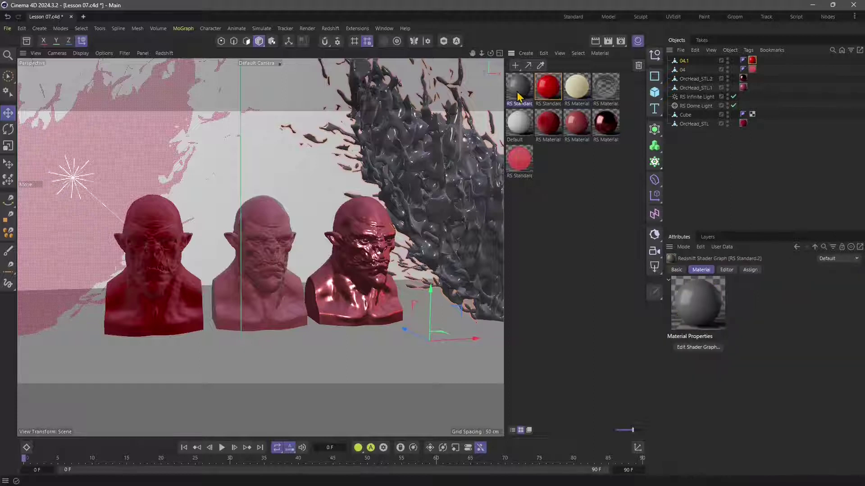
click(575, 103)
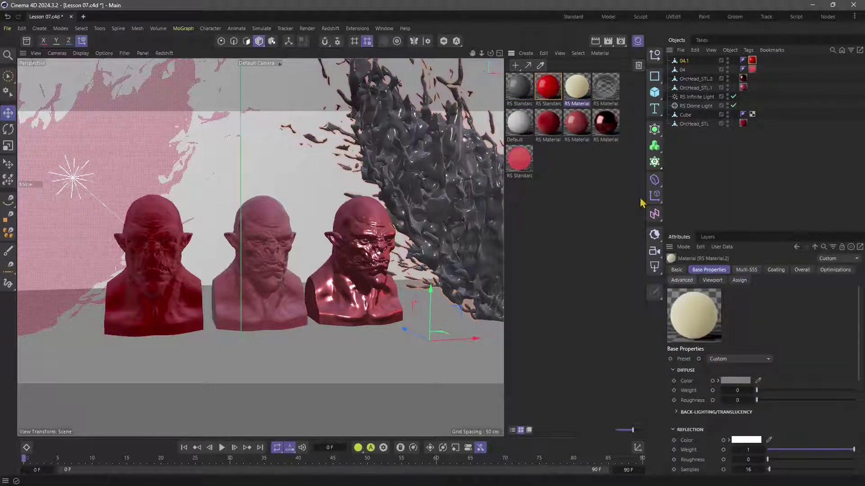
Step: Keep the preset on Custom, select RS Standard.2 and open its shader graph enlarged
click(744, 359)
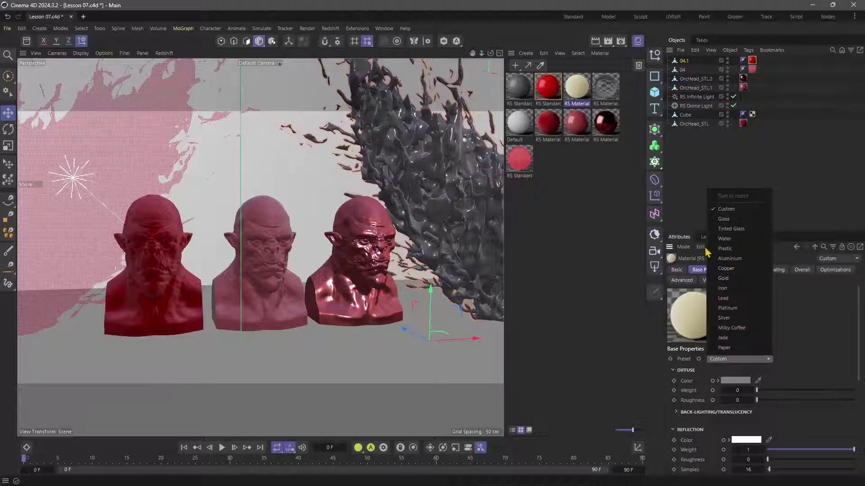
click(570, 242)
click(525, 90)
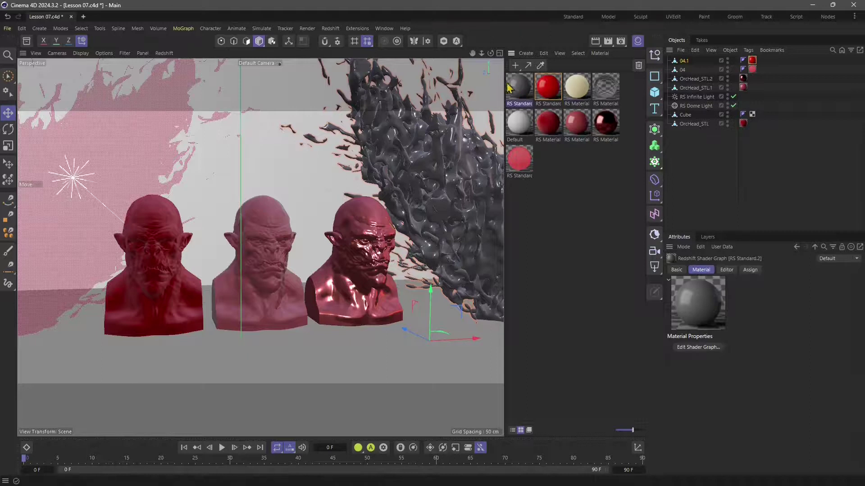
click(696, 348)
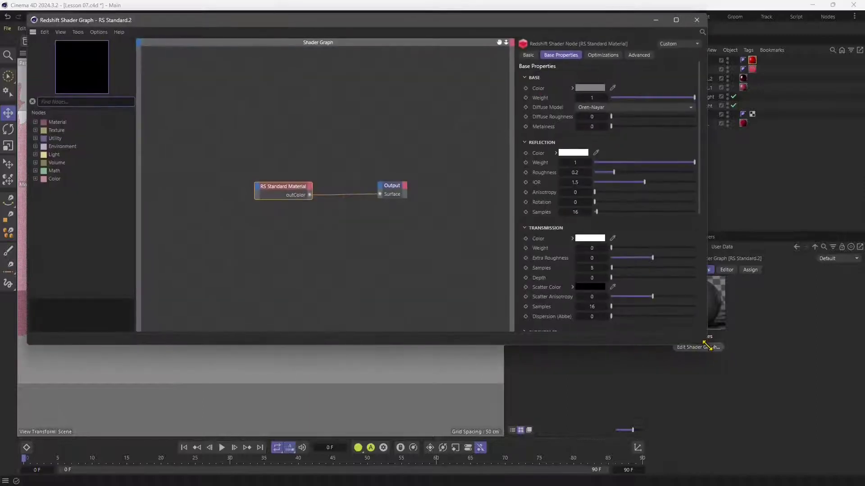
drag(707, 345, 573, 359)
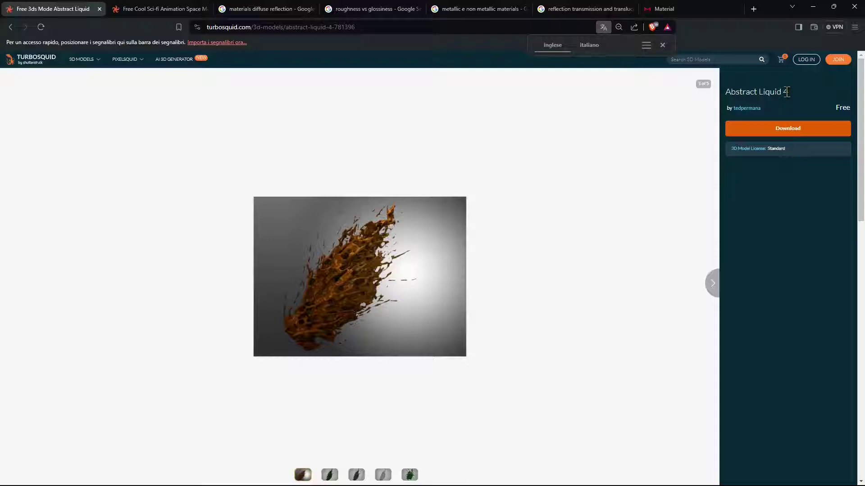
Step: Close the TurboSquid Abstract Liquid 4 browser tab
click(100, 9)
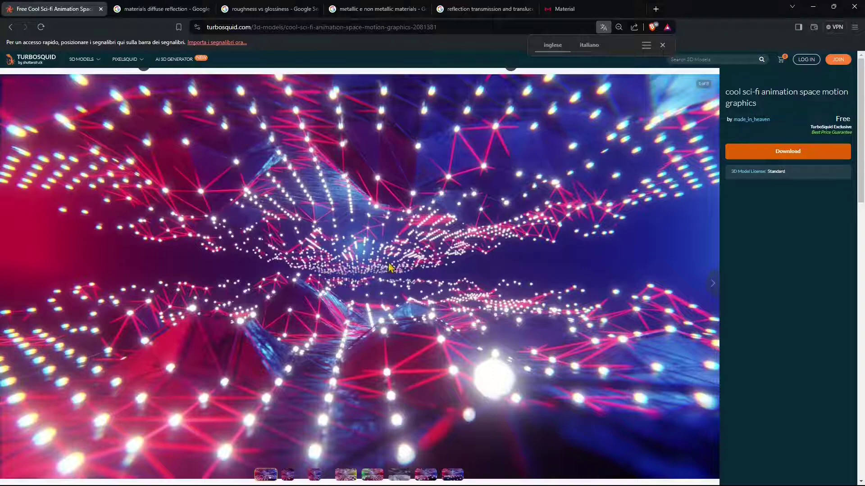
Step: Close the sci-fi animation tab and preview the ResearchGate diffuse reflection diagram
click(100, 9)
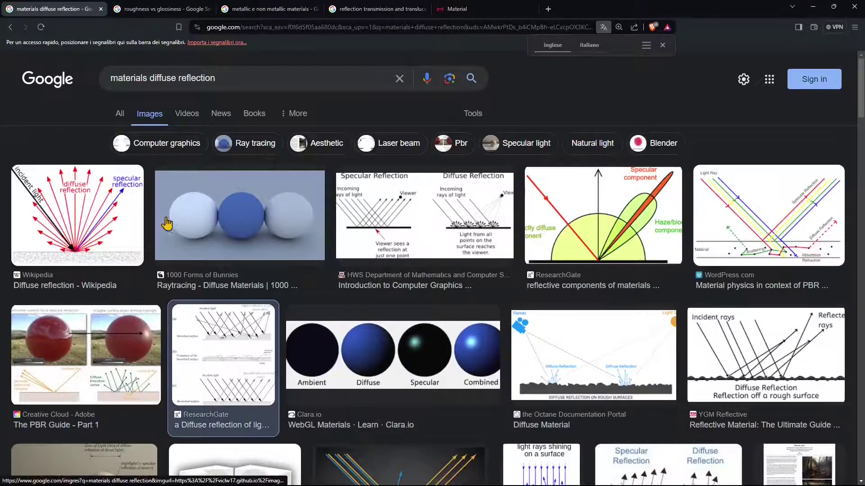
click(223, 356)
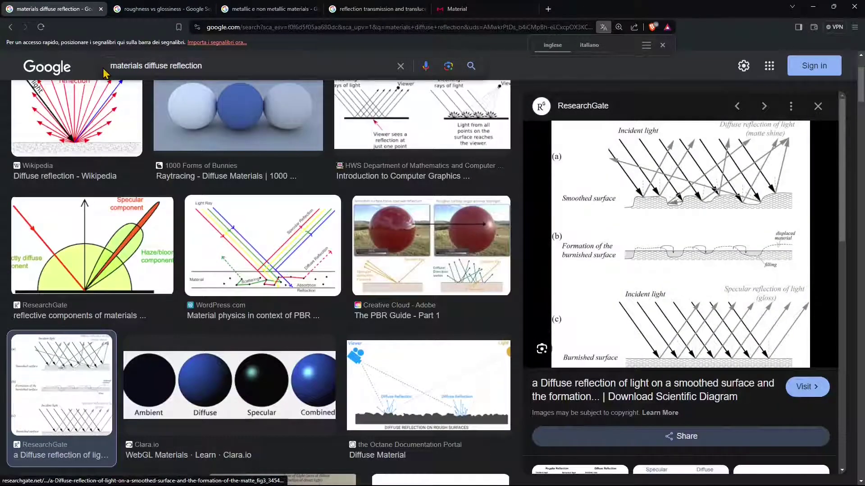
scroll(103, 75, up, 3)
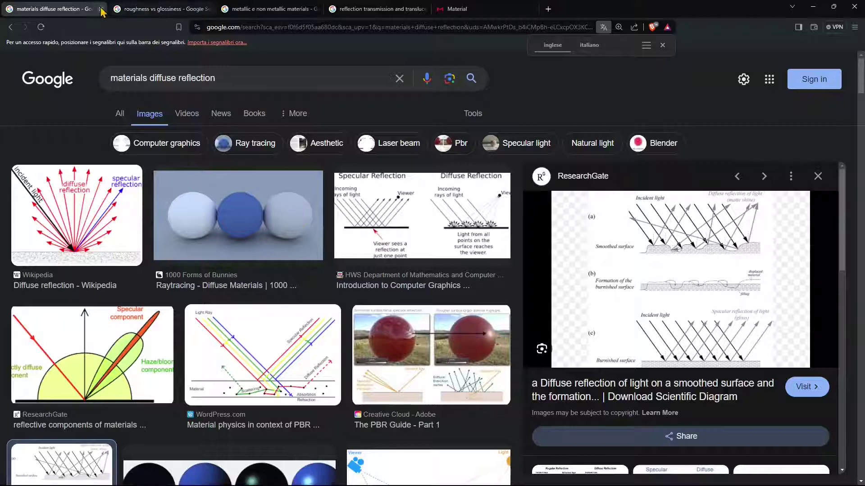
Step: Look over the roughness vs glossiness results, then the reflection transmission and translucency results
click(170, 13)
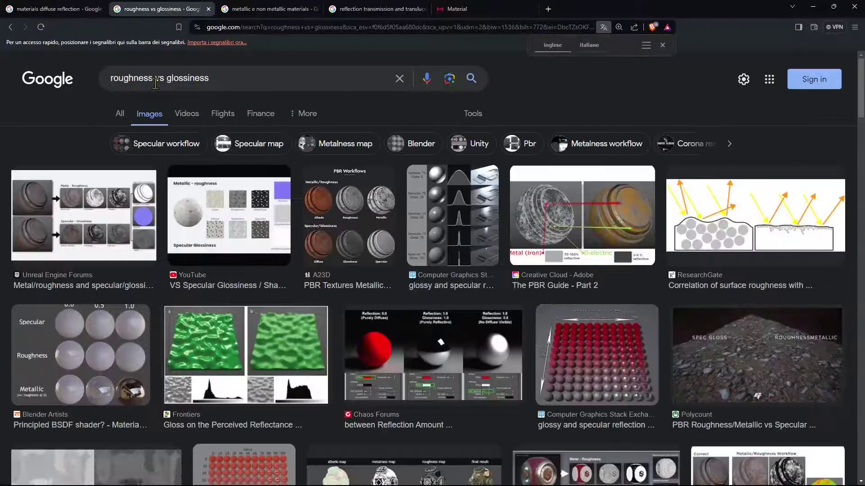
double_click(118, 77)
double_click(195, 80)
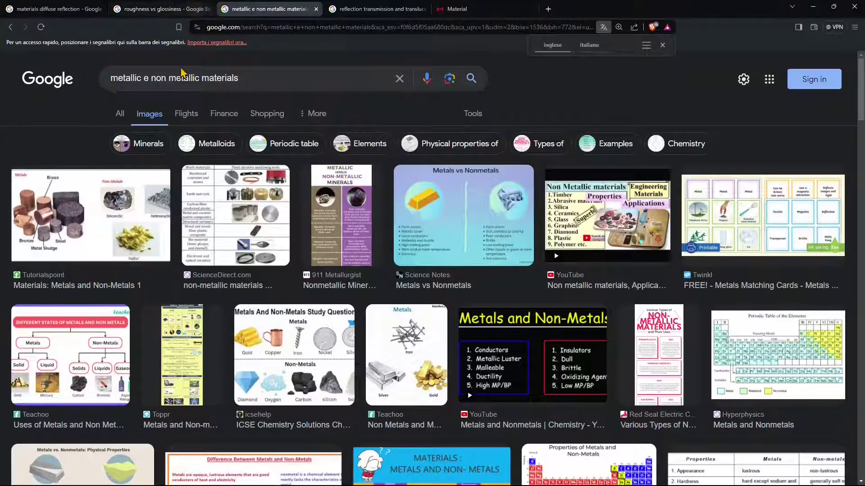
click(360, 21)
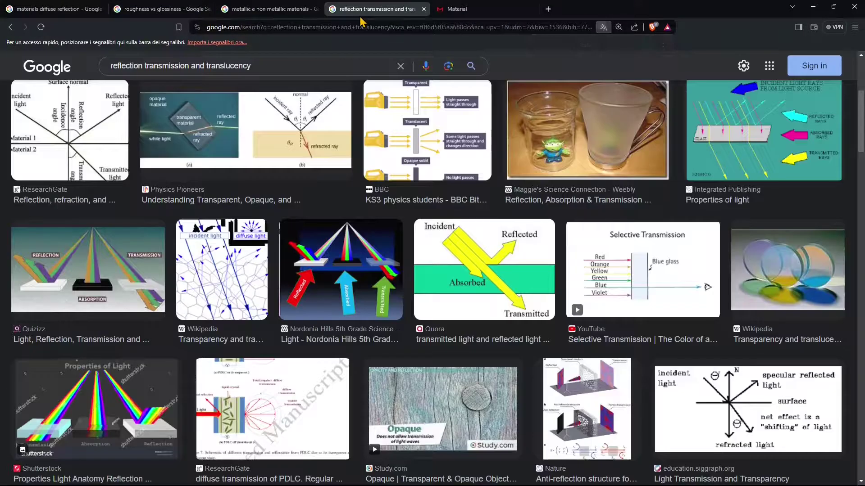
scroll(291, 201, up, 2)
scroll(290, 201, up, 3)
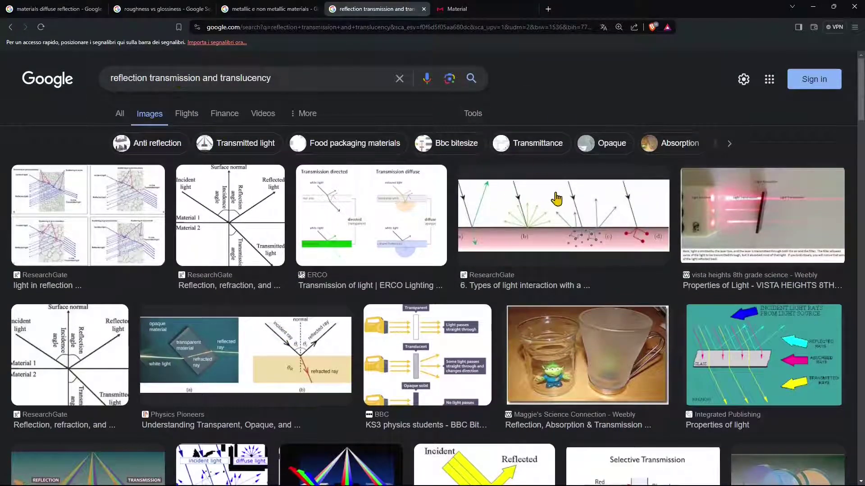
Step: Search Google Images for 'refraction transmission and translucency'
double_click(122, 81)
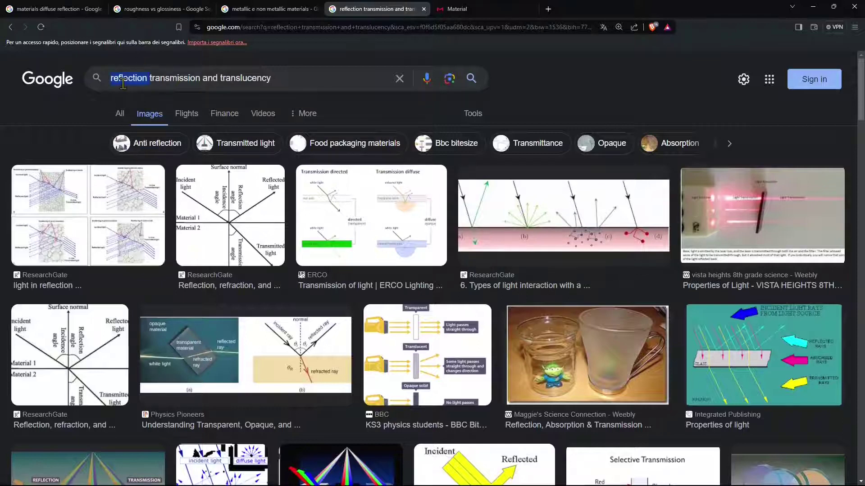
text(refraction)
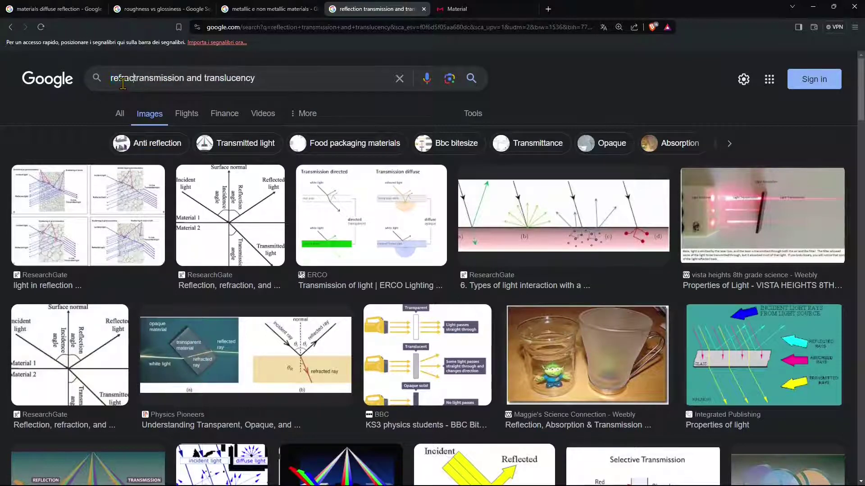
key(Return)
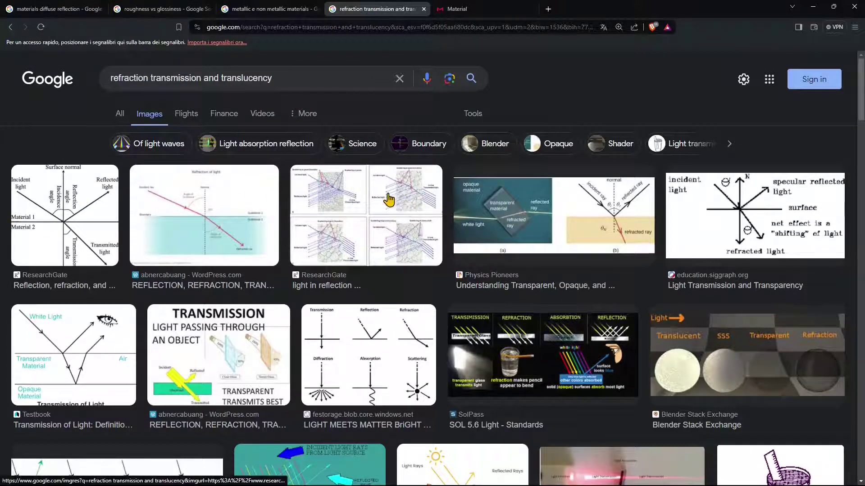
Step: Duplicate the search tab and search for 'map texture'
right_click(361, 9)
click(389, 74)
triple_click(125, 81)
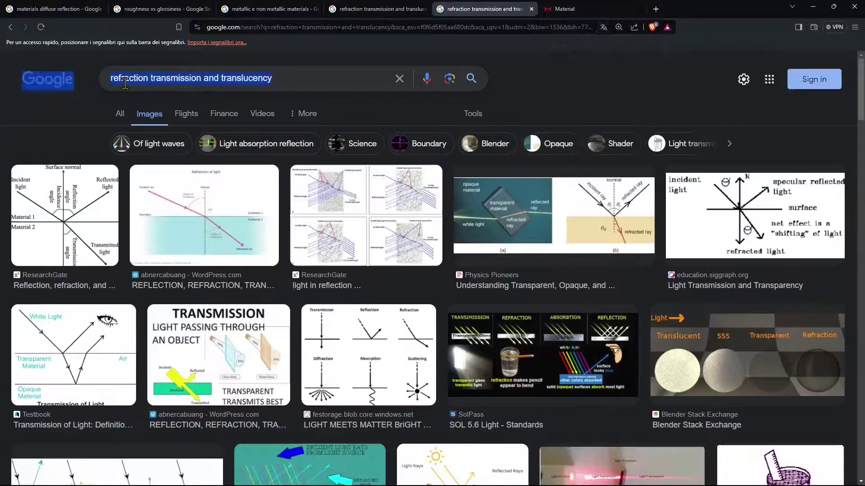
triple_click(190, 79)
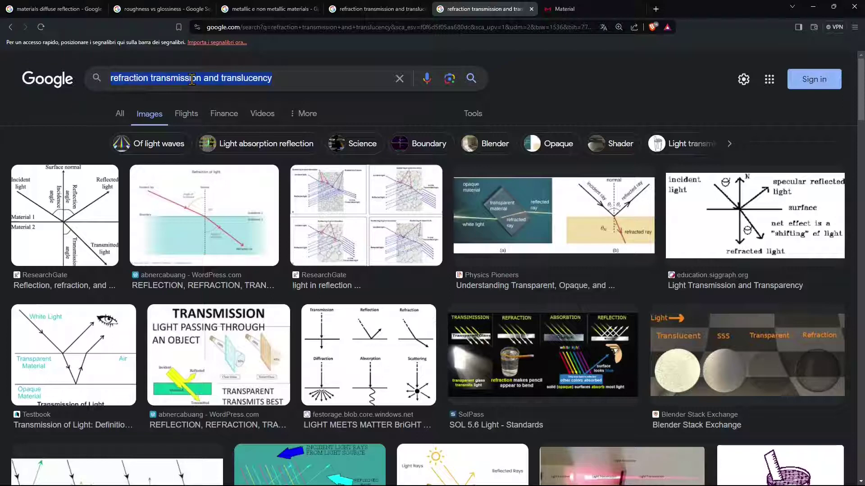
text(mapp)
key(BackSpace)
text(texture)
key(Return)
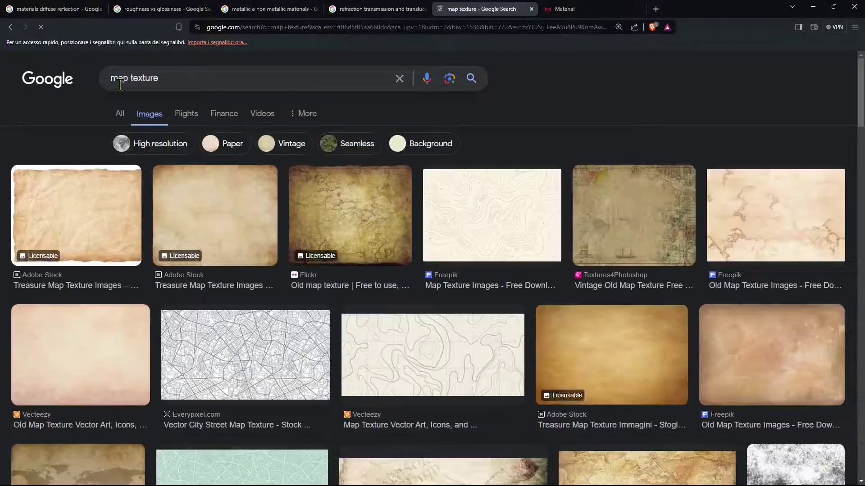
Step: Change the query to 'procedural map texture' and run it
click(131, 79)
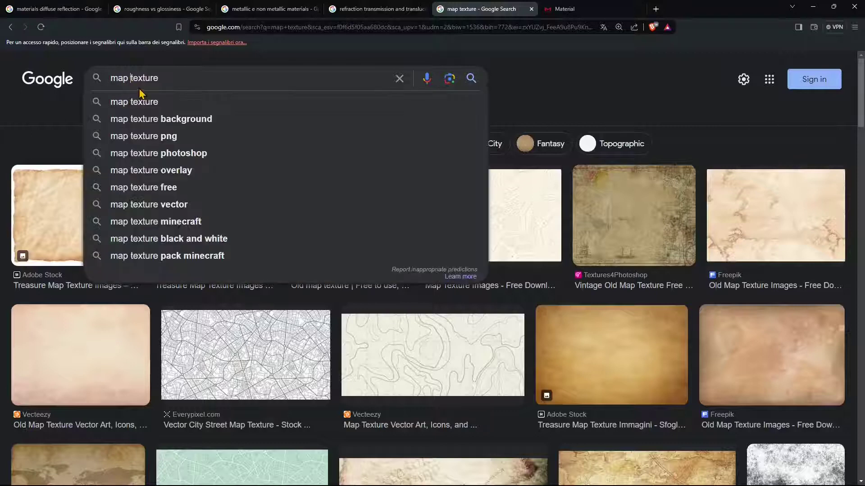
key(BackSpace)
key(BackSpace)
key(BackSpace)
key(BackSpace)
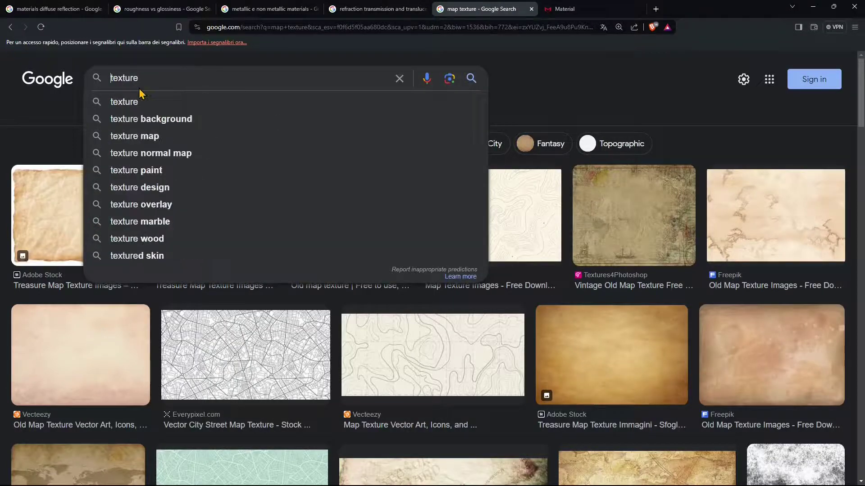
text(procedu)
text(ral ma)
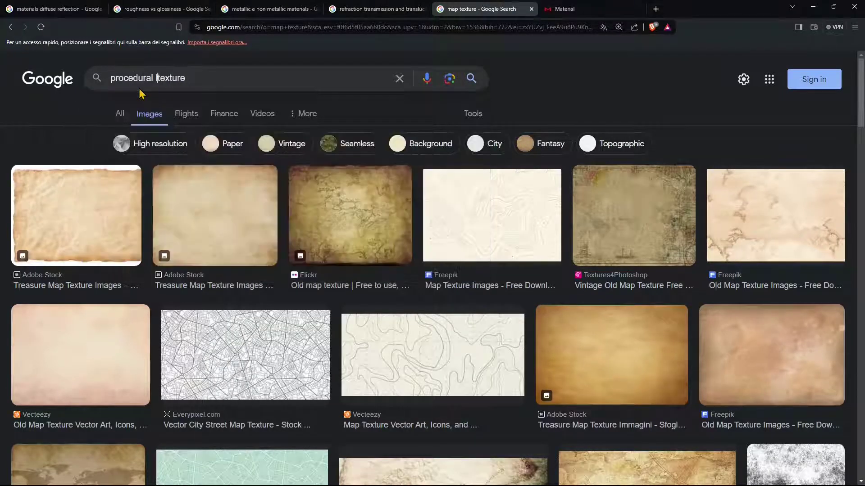
text(p)
key(Return)
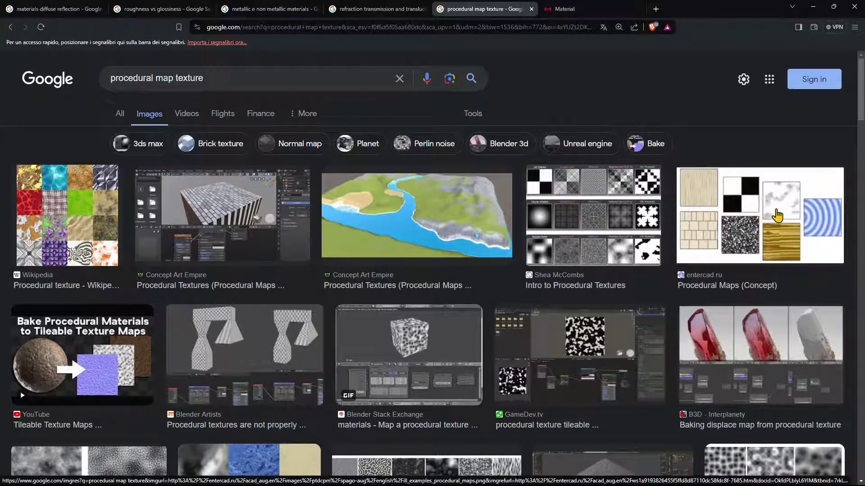
Step: Refine the Google Images query to 'image texture' and resubmit the search
scroll(411, 270, down, 2)
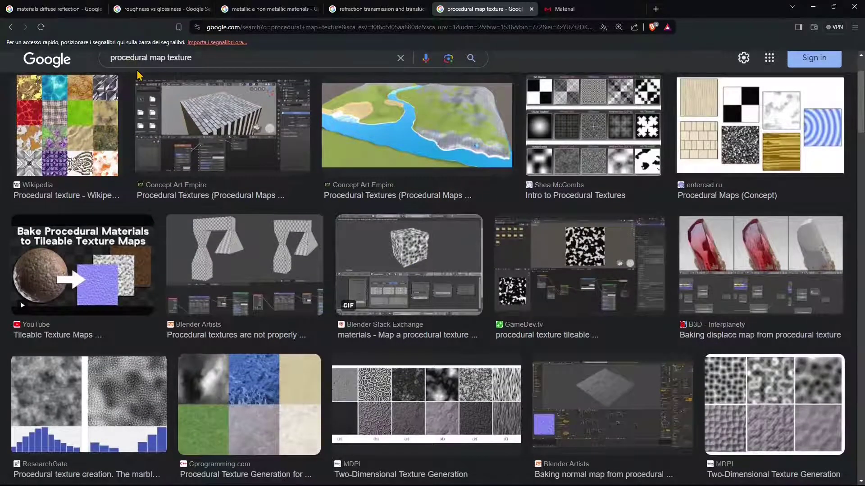
scroll(144, 90, up, 1)
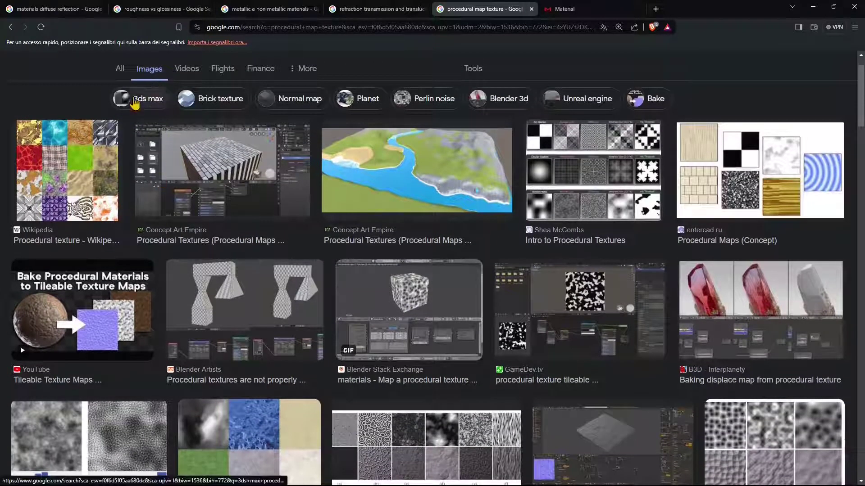
scroll(185, 93, up, 1)
double_click(191, 80)
click(222, 92)
click(210, 86)
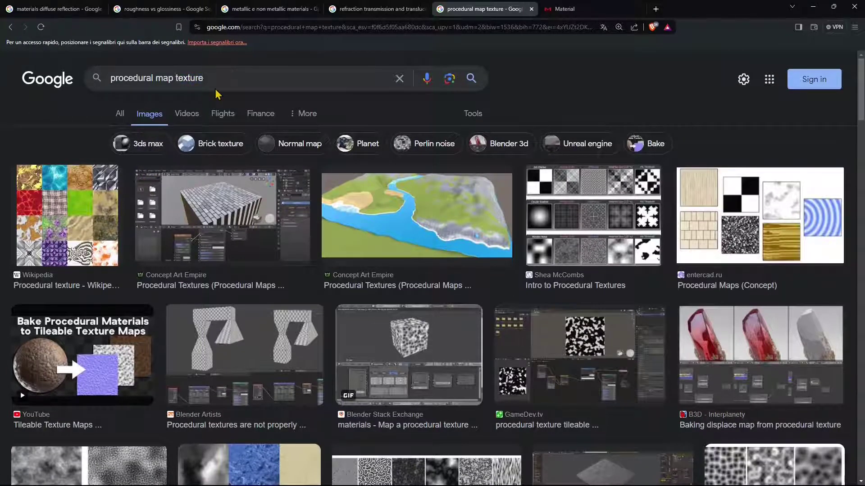
text(image)
key(Return)
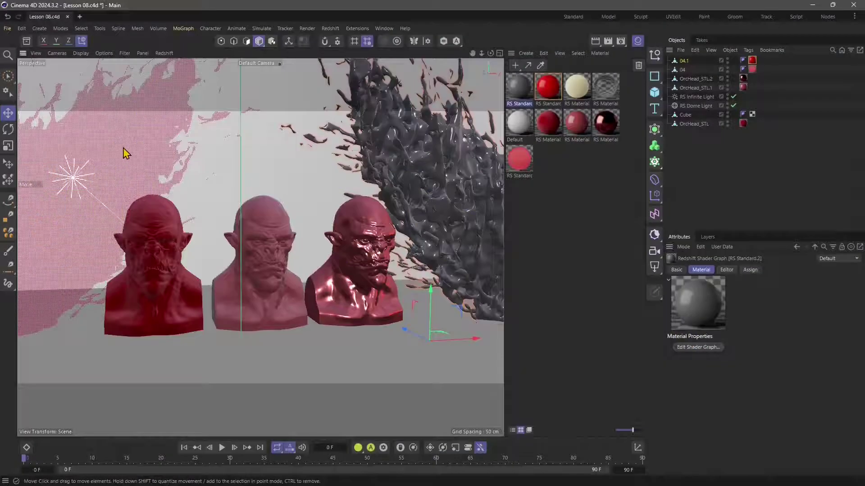
Step: Delete the pink backdrop 04, the splash and the left and right orc busts
click(110, 241)
key(Delete)
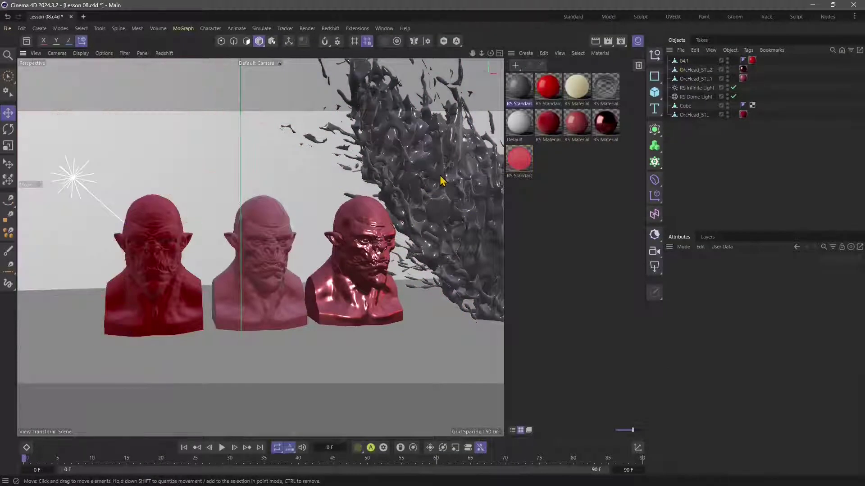
click(442, 178)
key(Delete)
click(243, 278)
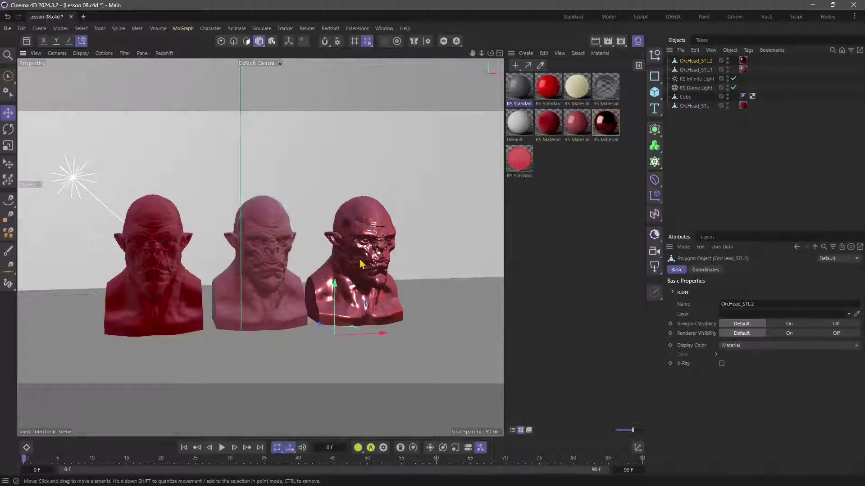
key(Delete)
click(167, 262)
key(Delete)
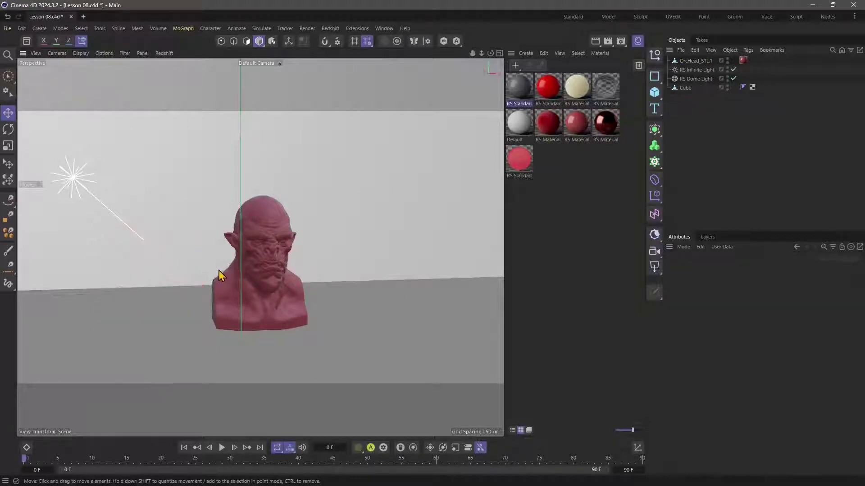
Step: Apply the grey RS Standard material to the remaining bust OrcHead_STL.1
scroll(221, 275, up, 8)
click(293, 245)
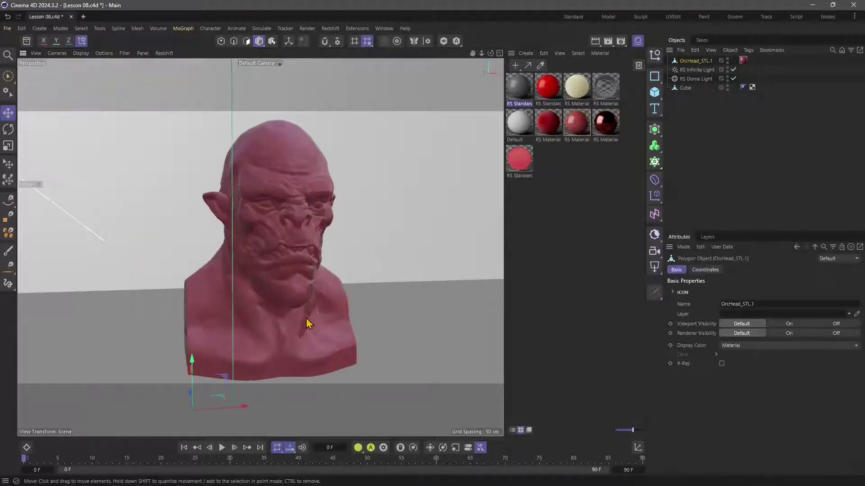
alt+drag(306, 323, 342, 324)
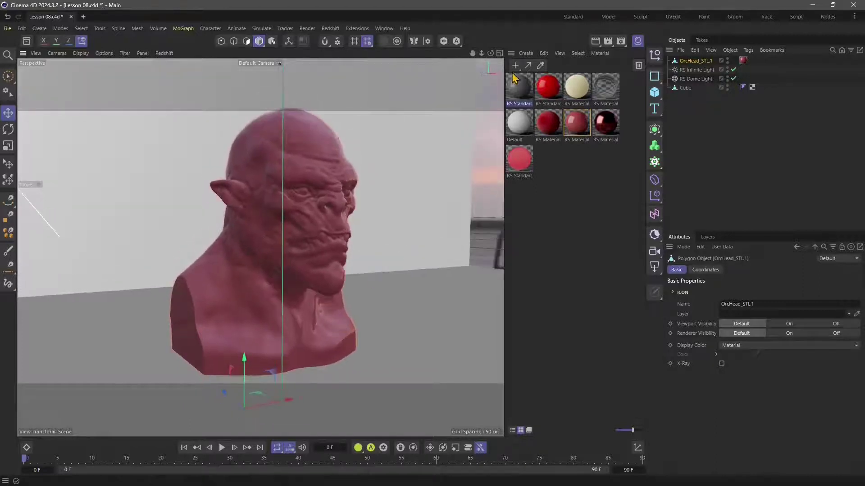
drag(514, 85, 299, 192)
Step: Remove the extra material tag so the bust keeps only the grey RS Standard.2 material
key(ctrl+shift+z)
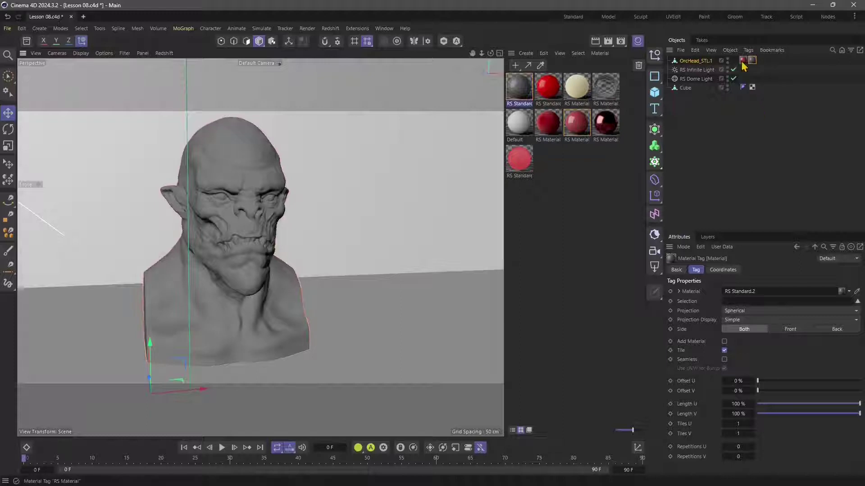
key(Delete)
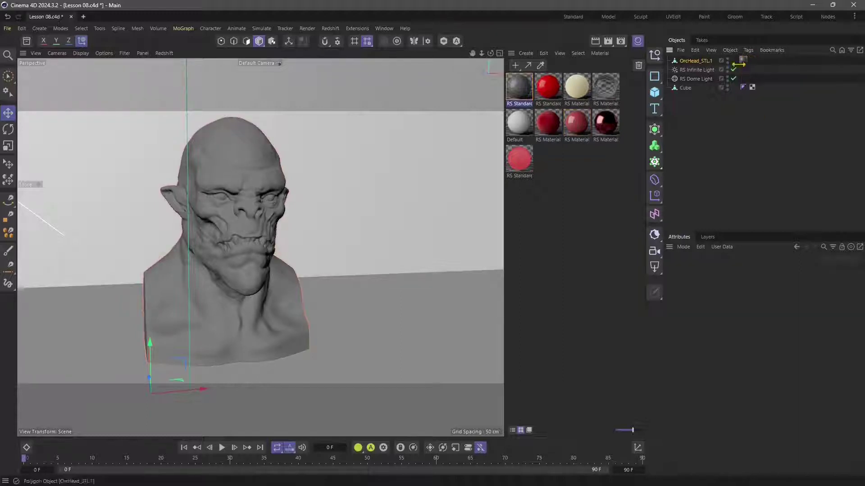
key(ctrl+z)
key(Delete)
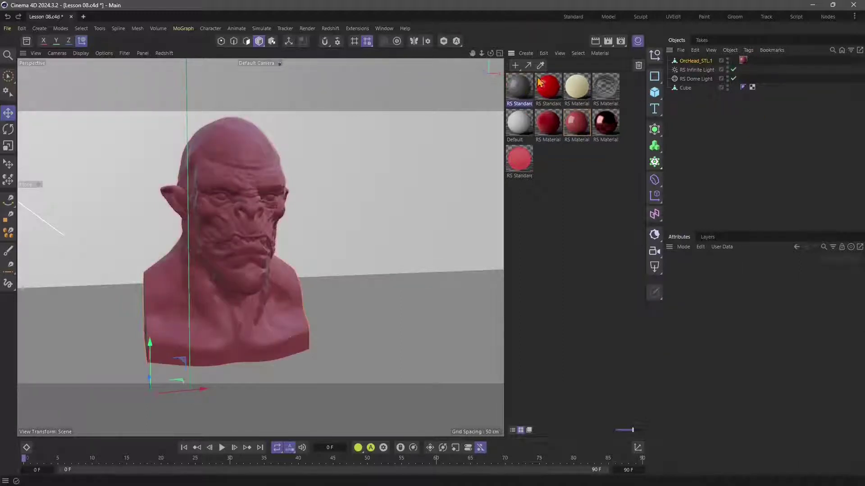
drag(747, 67, 745, 63)
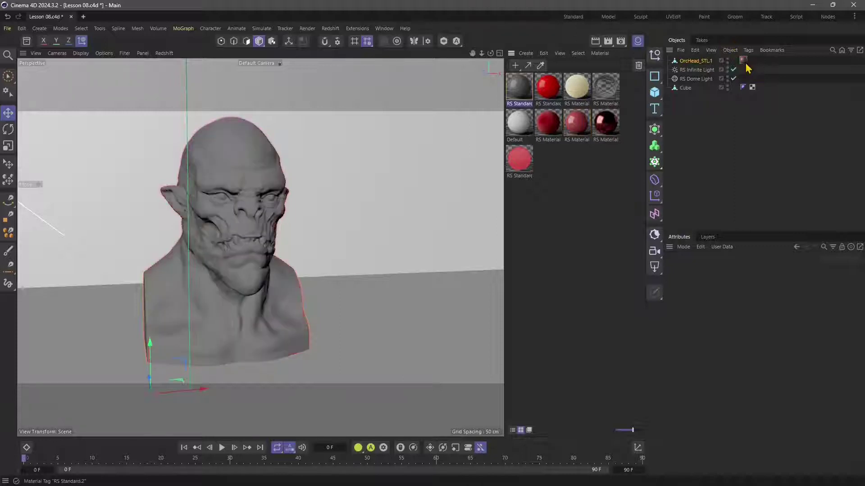
Step: Open the RS Standard.2 shader graph and enlarge its window to show the base properties
alt+drag(450, 252, 208, 333)
click(522, 89)
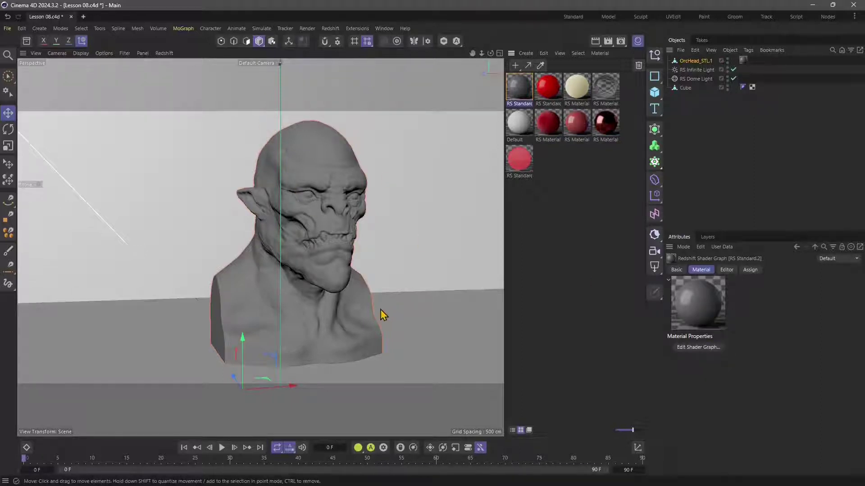
alt+drag(382, 314, 343, 349)
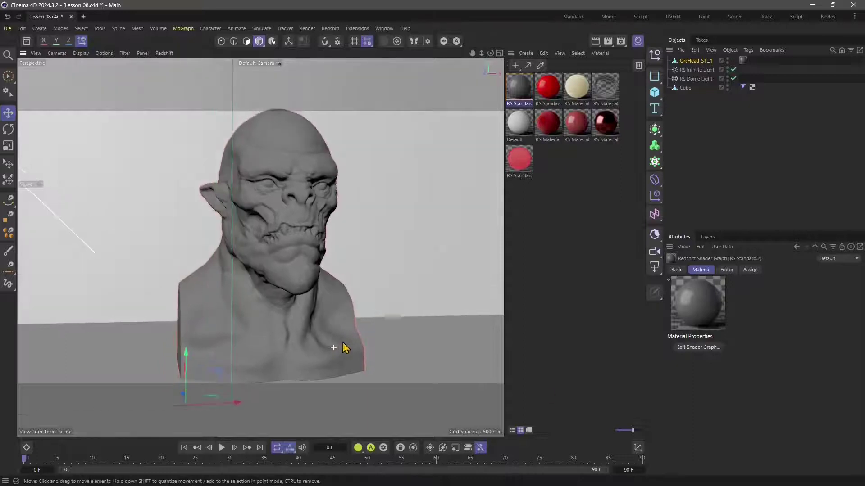
click(686, 350)
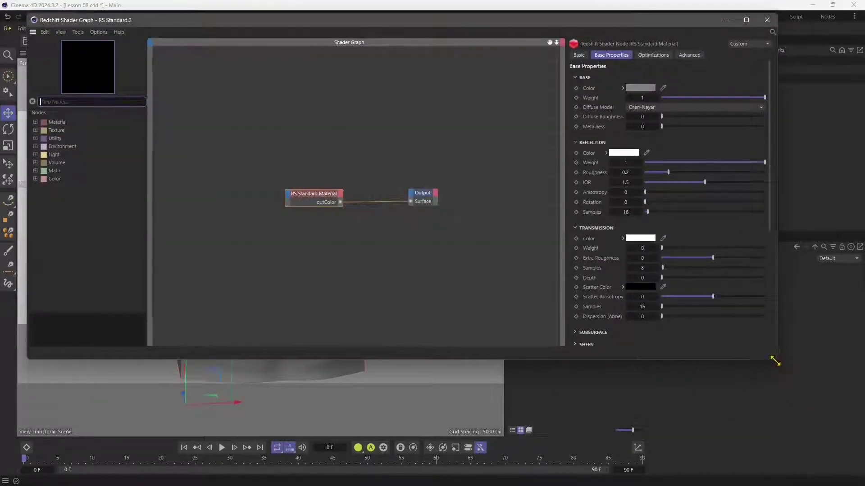
drag(776, 361, 770, 412)
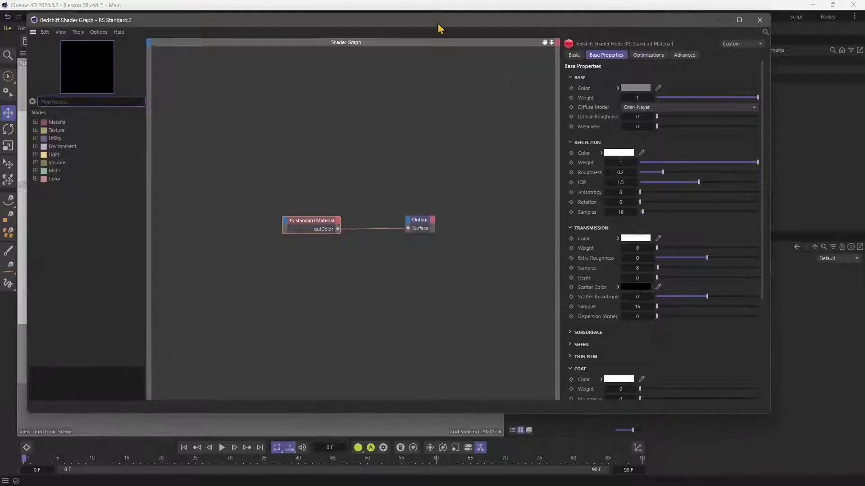
drag(438, 25, 456, 47)
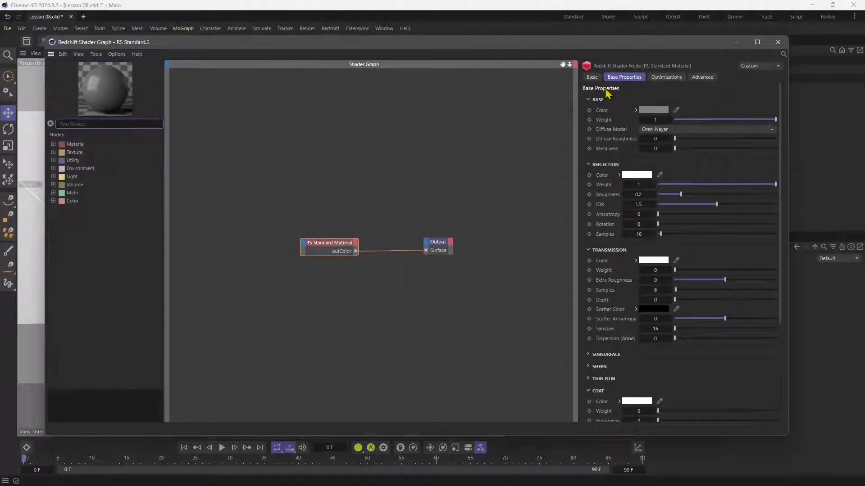
scroll(606, 182, down, 5)
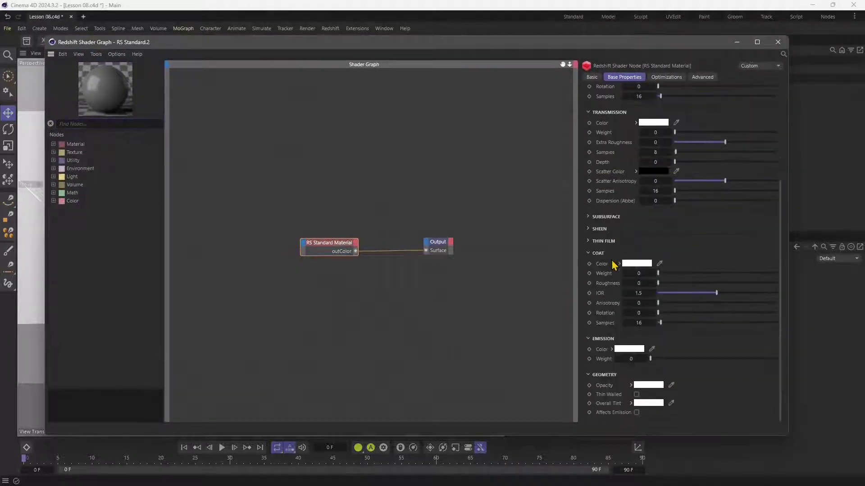
scroll(621, 360, up, 5)
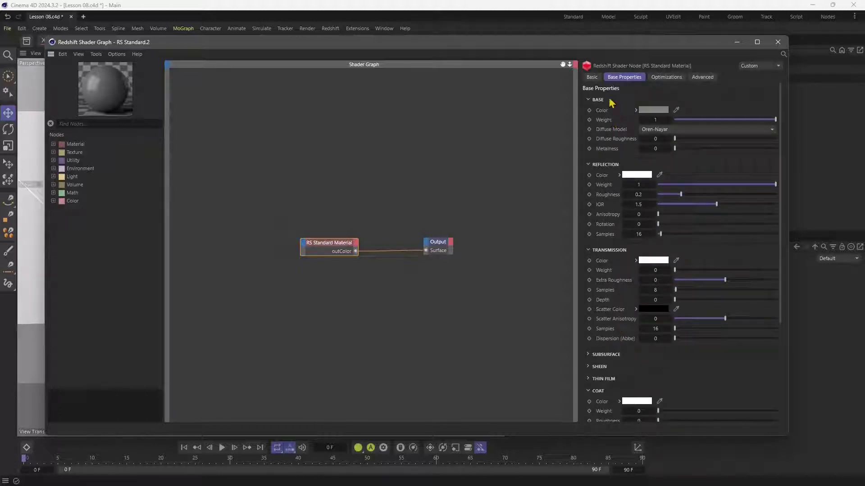
scroll(620, 231, down, 4)
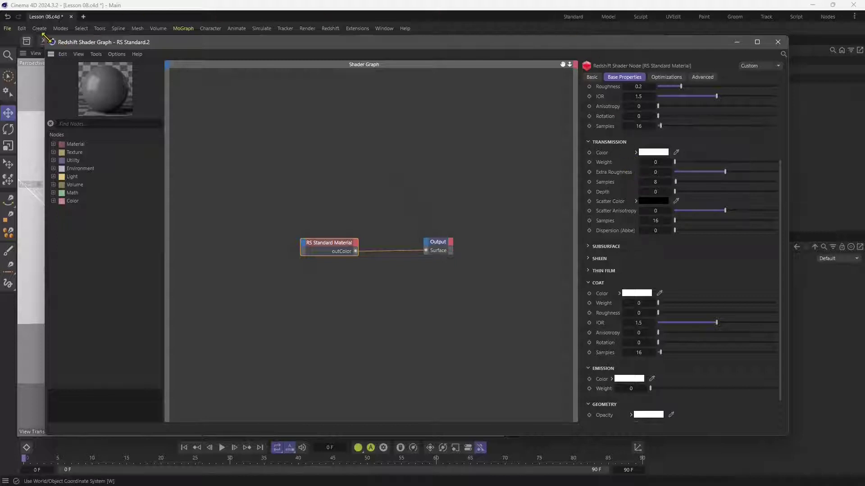
Step: Start Redshift IPR in the viewport with the shader graph window moved to the right
drag(68, 42, 301, 68)
drag(424, 75, 492, 76)
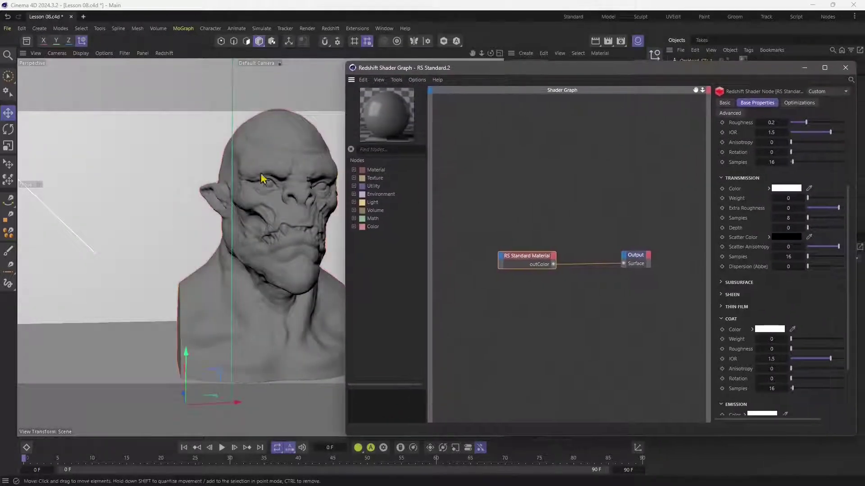
alt+drag(241, 234, 179, 207)
click(164, 54)
click(173, 70)
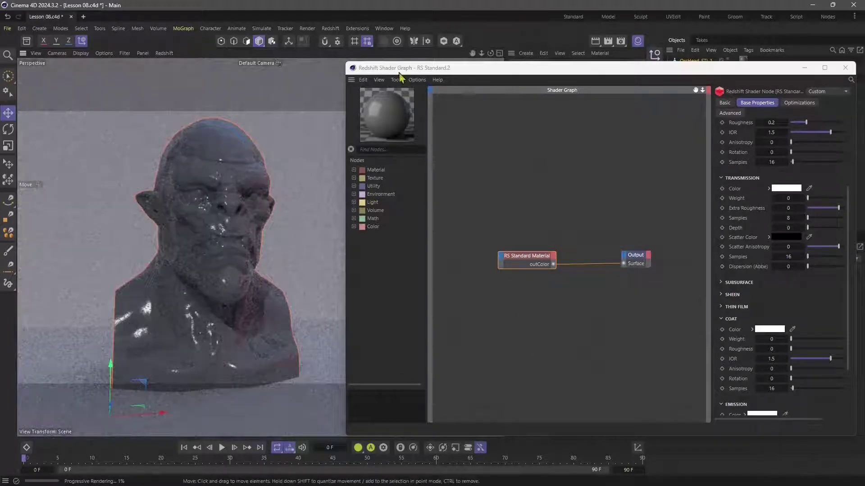
drag(499, 68, 496, 51)
drag(340, 216, 308, 219)
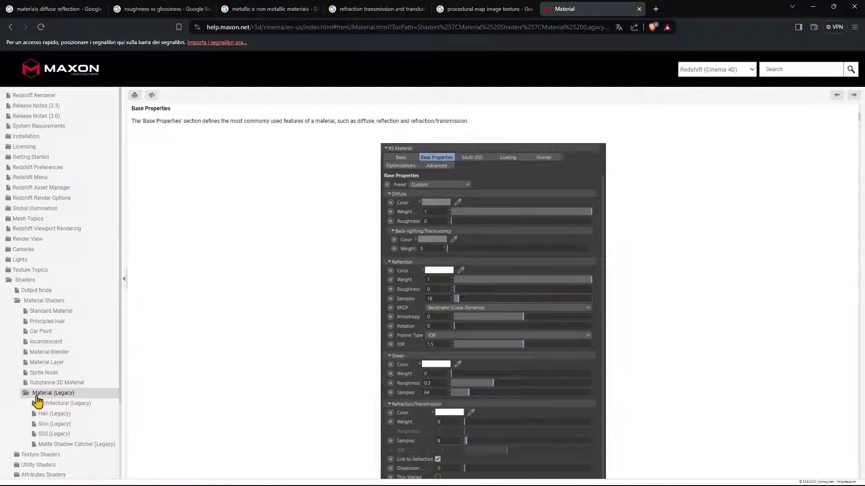
Step: Scroll the legacy Material help page past BRDF roughness and Fresnel Type to the IOR examples
scroll(47, 402, down, 1)
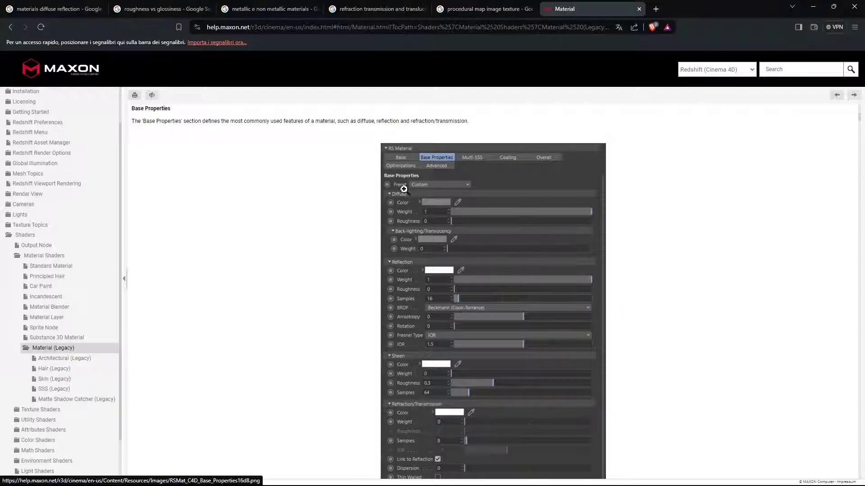
scroll(374, 257, down, 8)
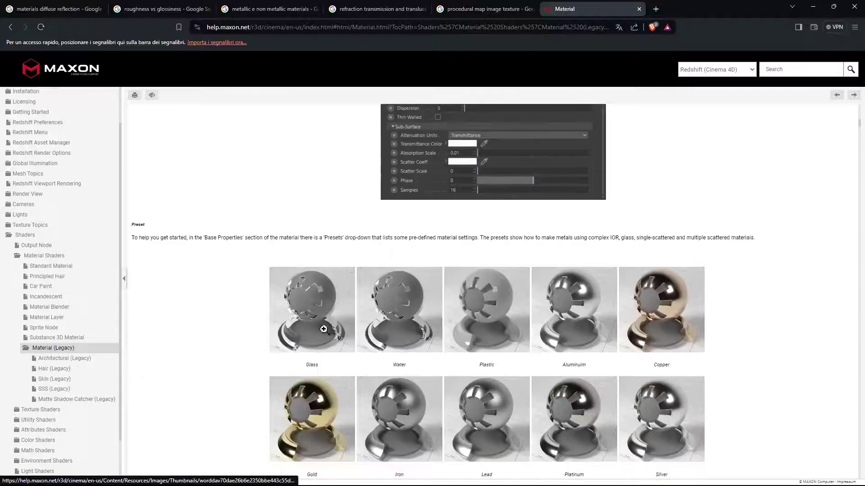
scroll(328, 326, down, 2)
scroll(322, 309, down, 1)
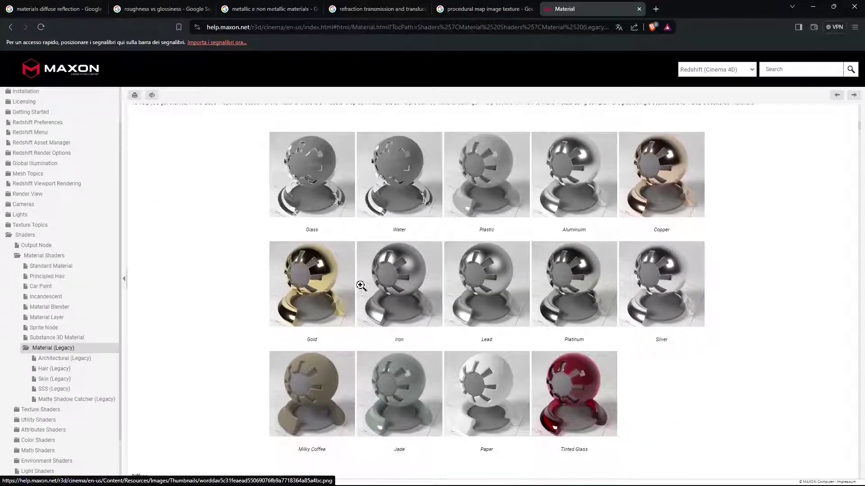
scroll(384, 284, down, 4)
scroll(316, 203, up, 2)
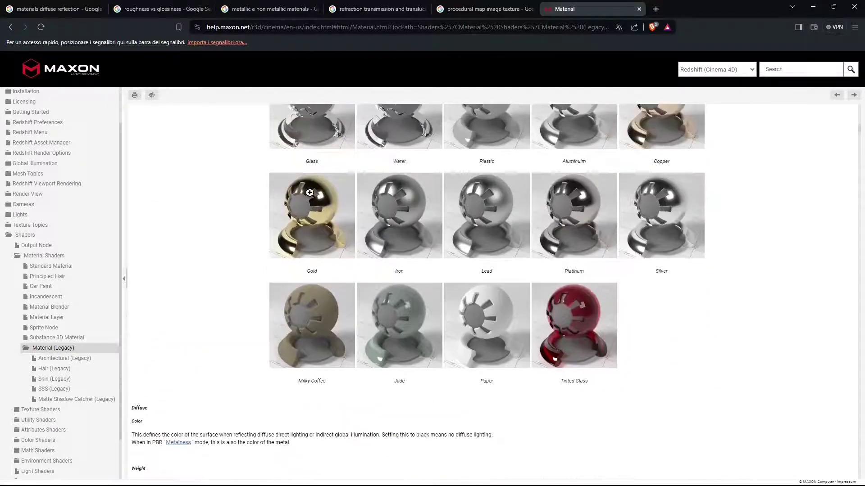
scroll(619, 354, down, 5)
scroll(518, 338, down, 6)
scroll(500, 346, down, 15)
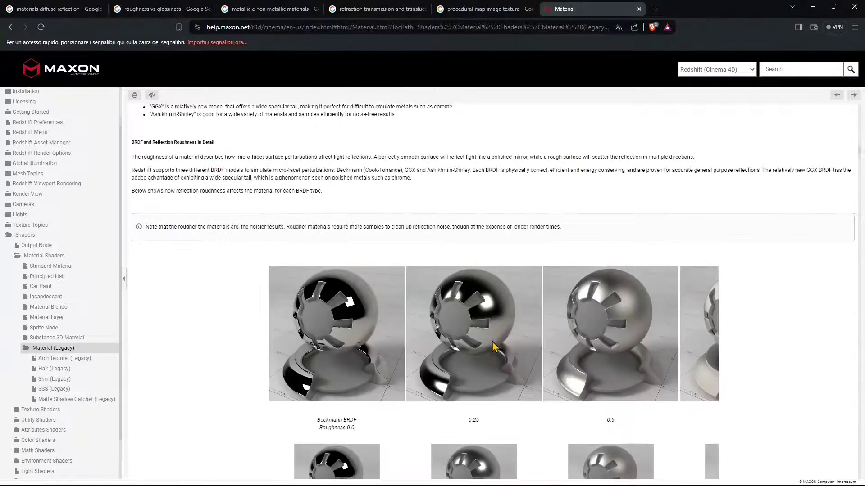
scroll(494, 347, down, 20)
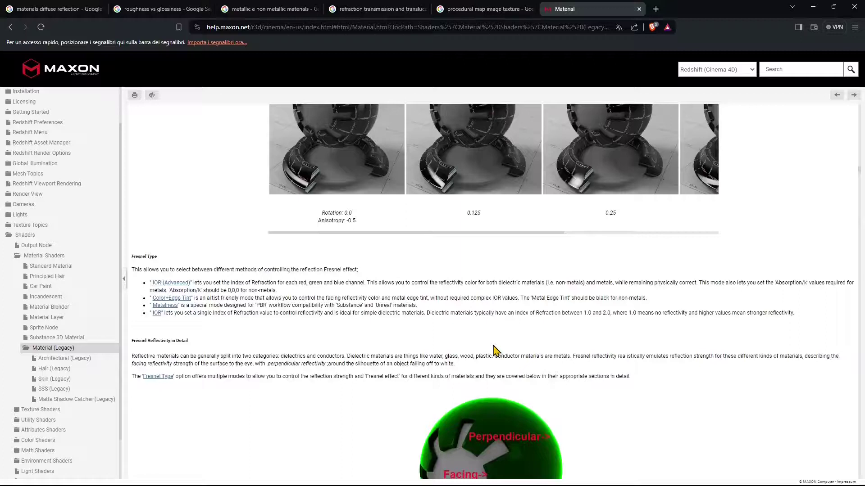
scroll(494, 349, down, 15)
Step: Open the Standard Material help page and read down through it
click(53, 267)
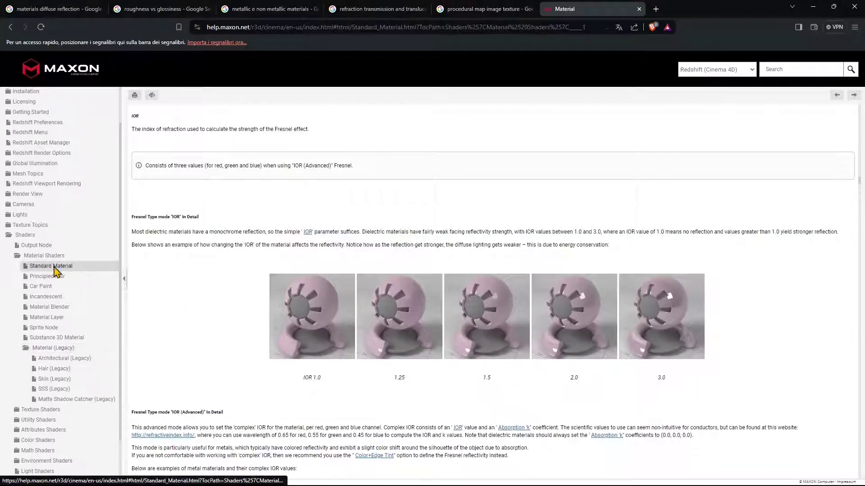
scroll(453, 328, down, 6)
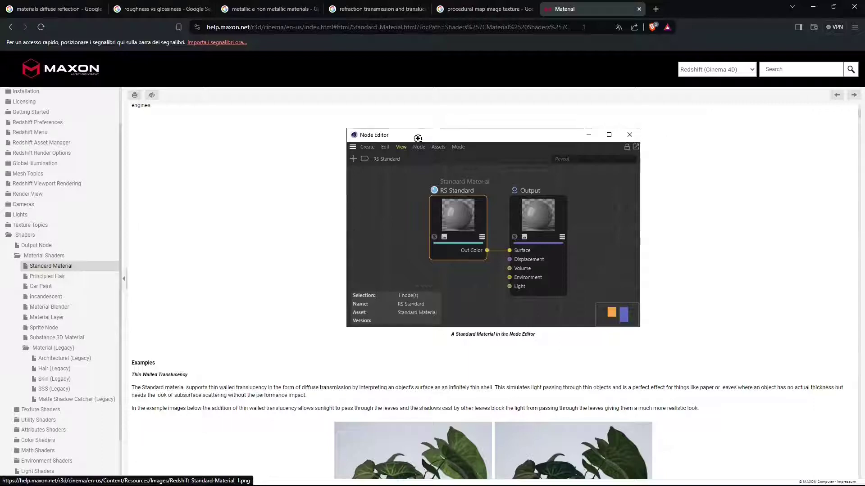
scroll(506, 253, down, 15)
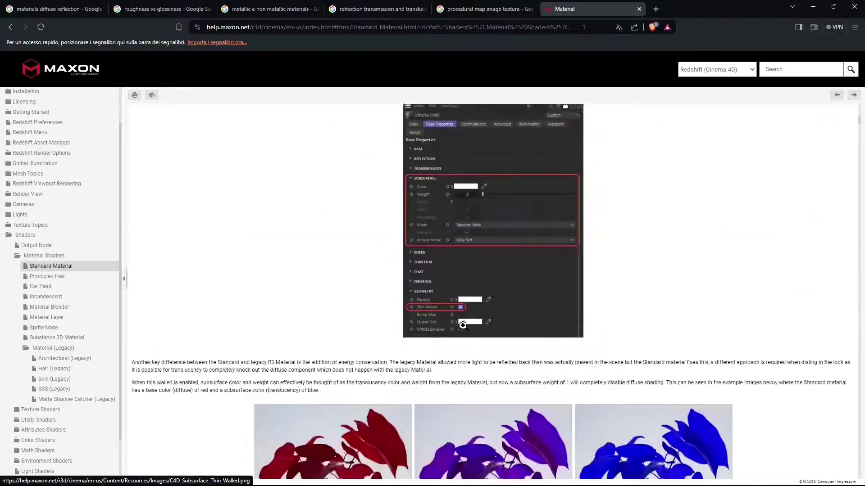
scroll(464, 338, down, 7)
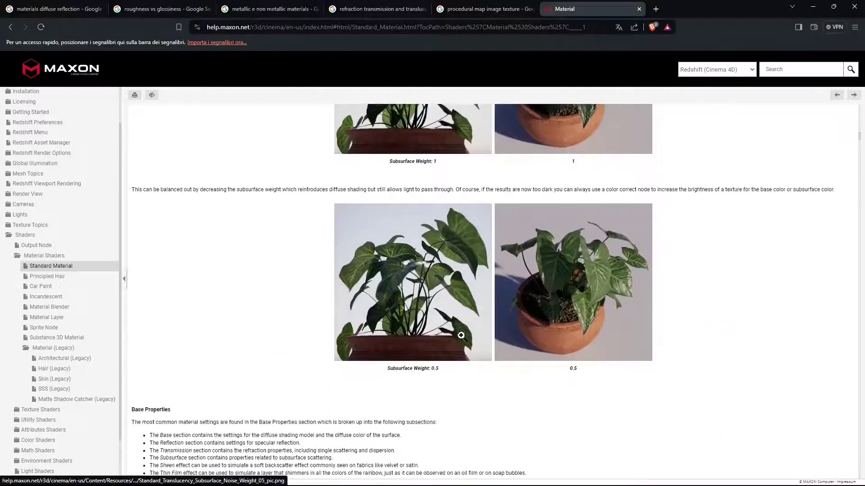
scroll(467, 356, down, 4)
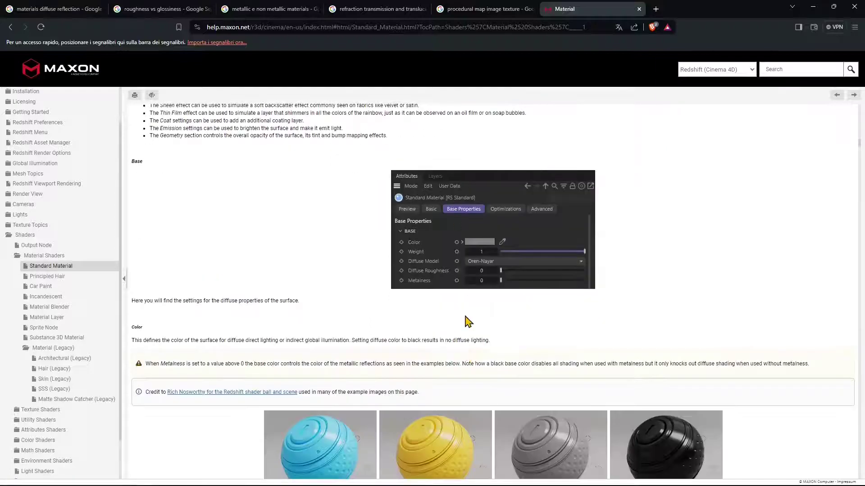
scroll(468, 322, down, 7)
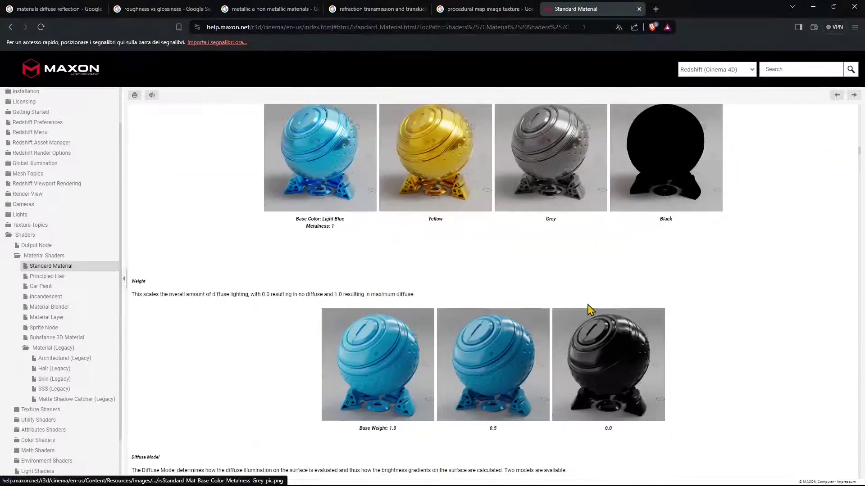
scroll(585, 308, down, 3)
scroll(360, 268, down, 8)
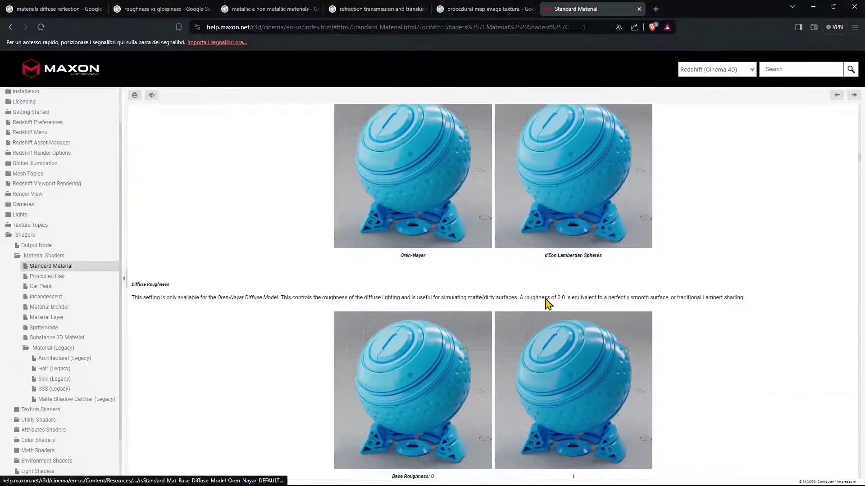
scroll(563, 308, down, 18)
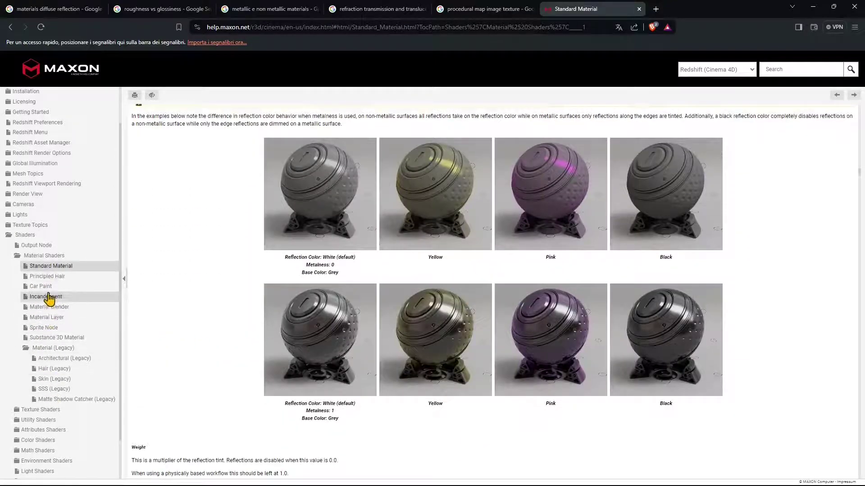
Step: Open the Car Paint shader help page and browse it
click(43, 287)
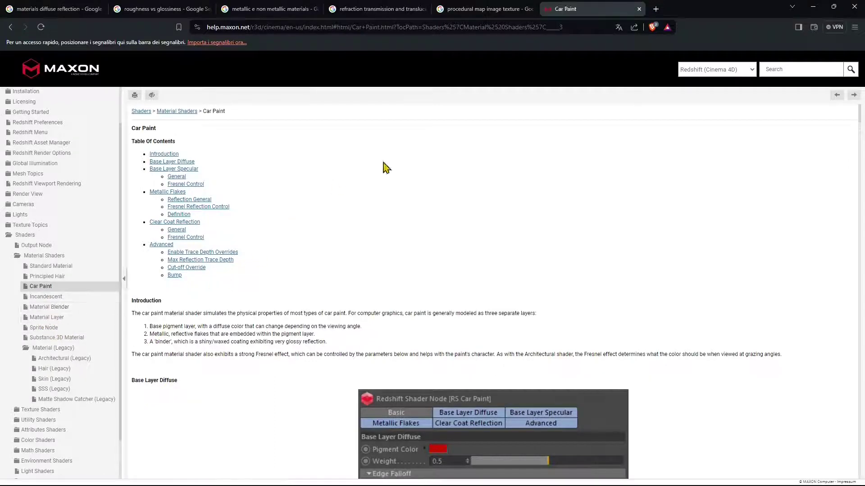
scroll(513, 335, down, 3)
scroll(527, 324, up, 3)
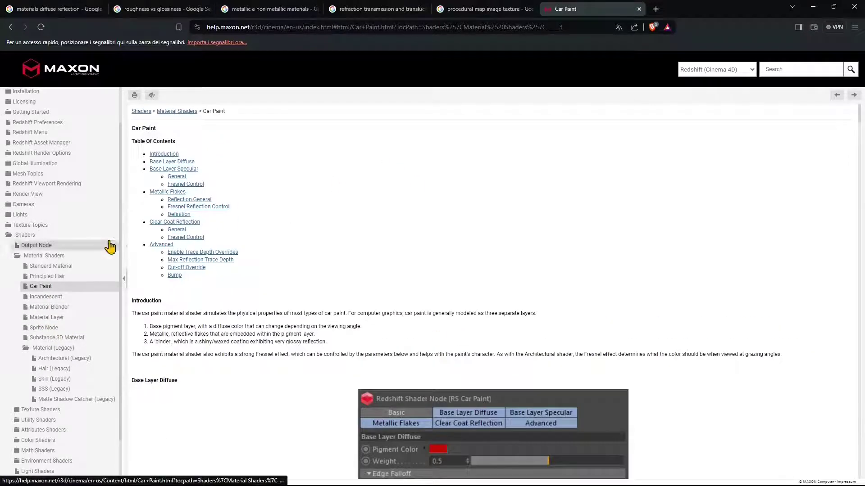
scroll(27, 277, down, 1)
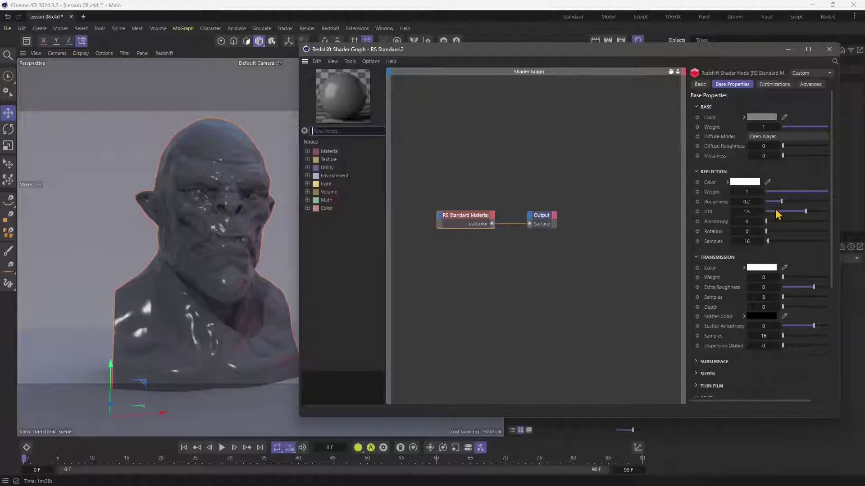
Step: Set the RS Standard Material's Transmission Weight to 0.567 in Base Properties
scroll(724, 224, down, 3)
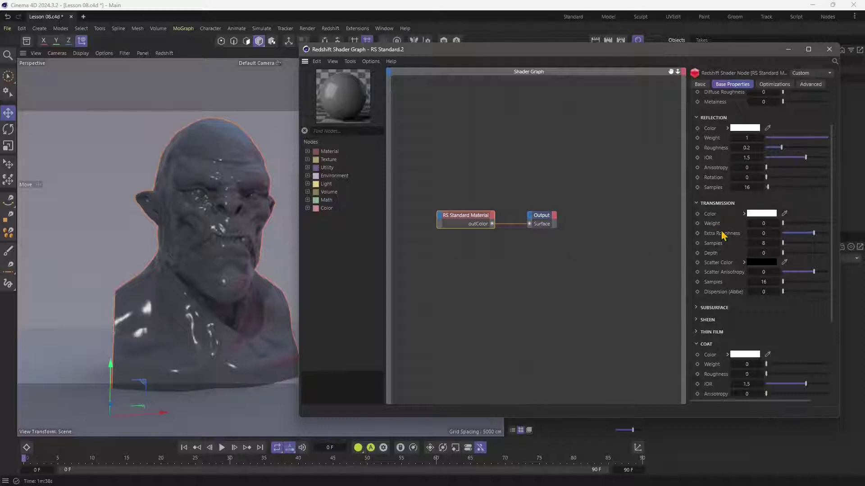
drag(783, 228, 818, 224)
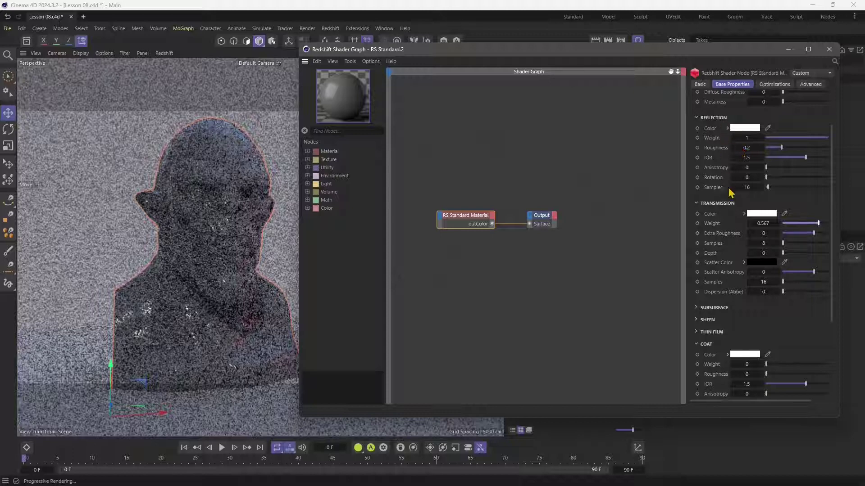
Step: Set the RS Standard Material's Reflection Roughness to 0
drag(777, 145, 833, 154)
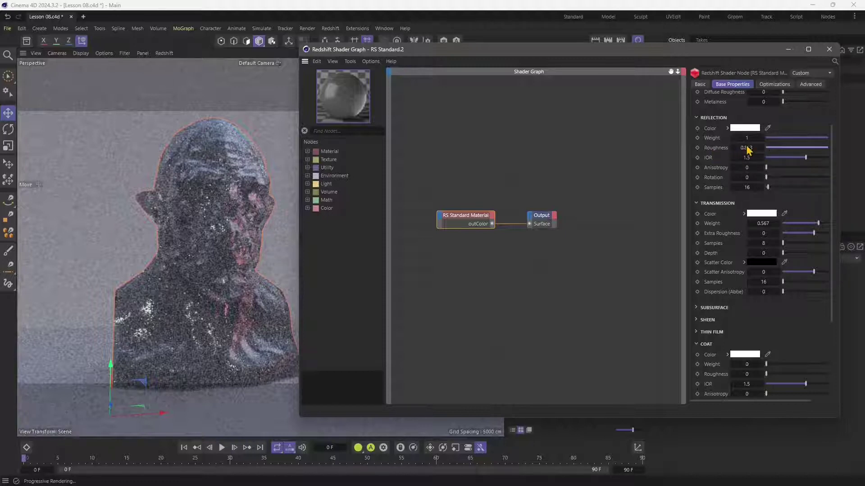
click(771, 148)
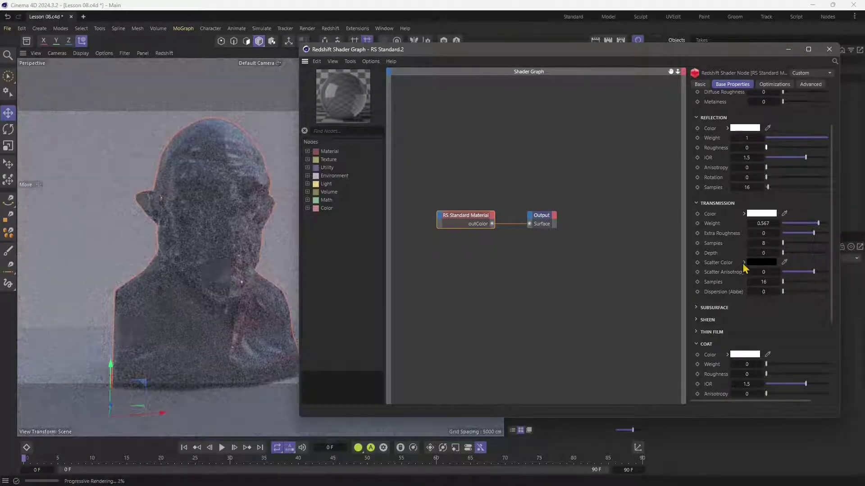
Step: Expand Subsurface, set Transmission Depth to 10 and Scatter Color to pure red
click(696, 308)
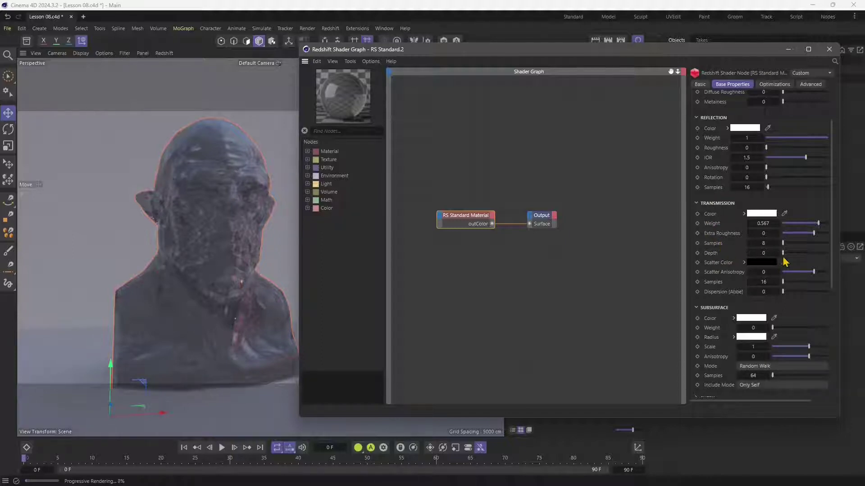
drag(784, 255, 856, 258)
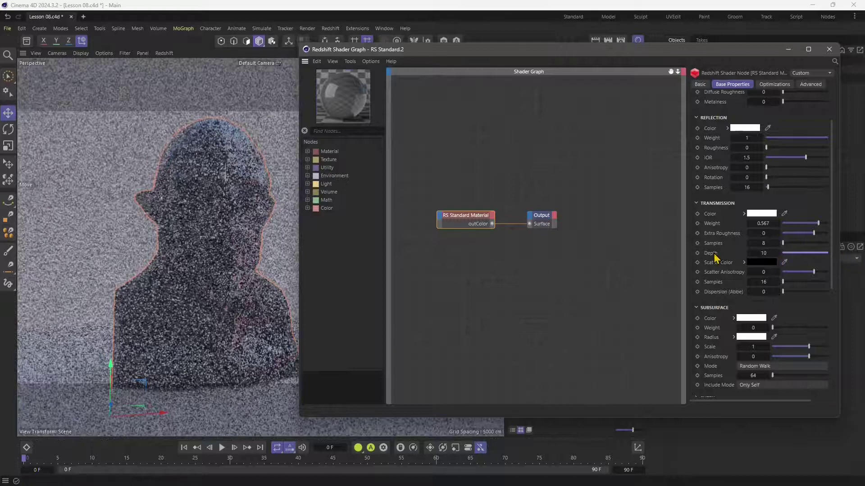
click(793, 253)
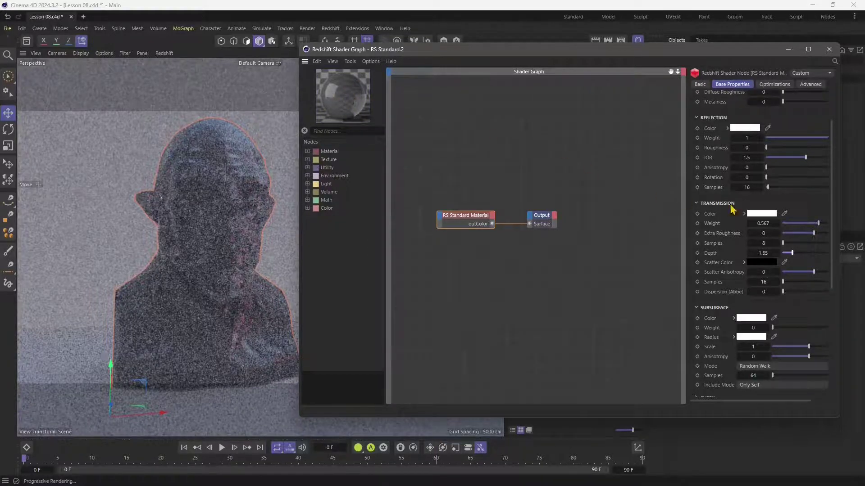
click(761, 263)
click(736, 309)
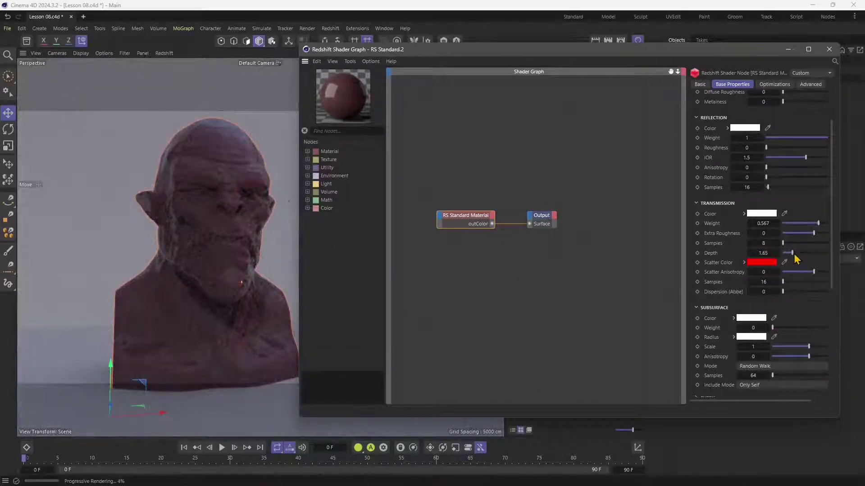
drag(793, 254, 828, 253)
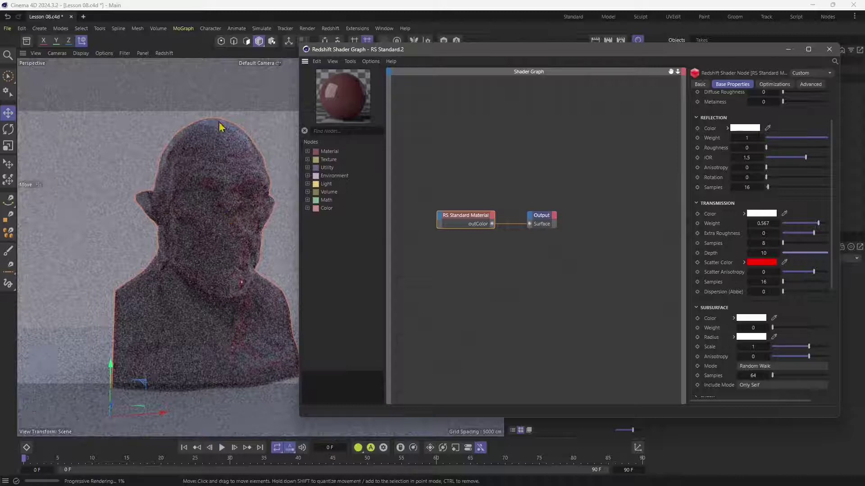
click(761, 262)
Step: Change the Scatter Color to a deeper pink of about 248, 155, 155
drag(697, 327, 451, 307)
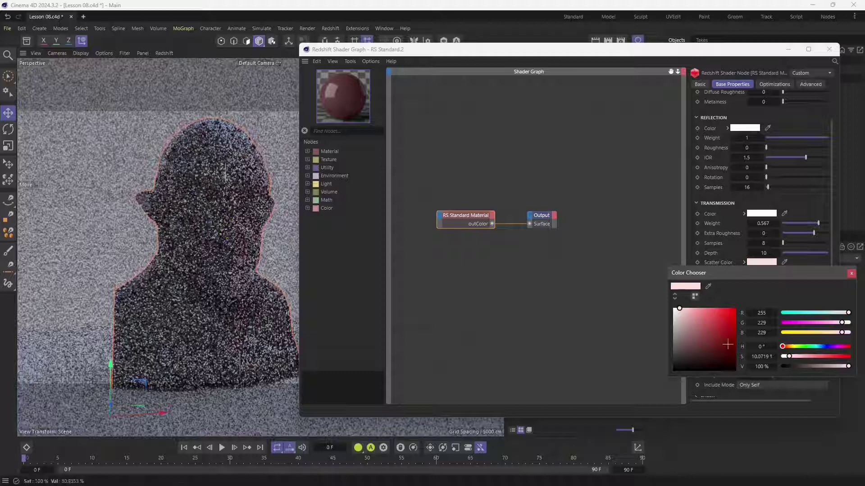
click(696, 310)
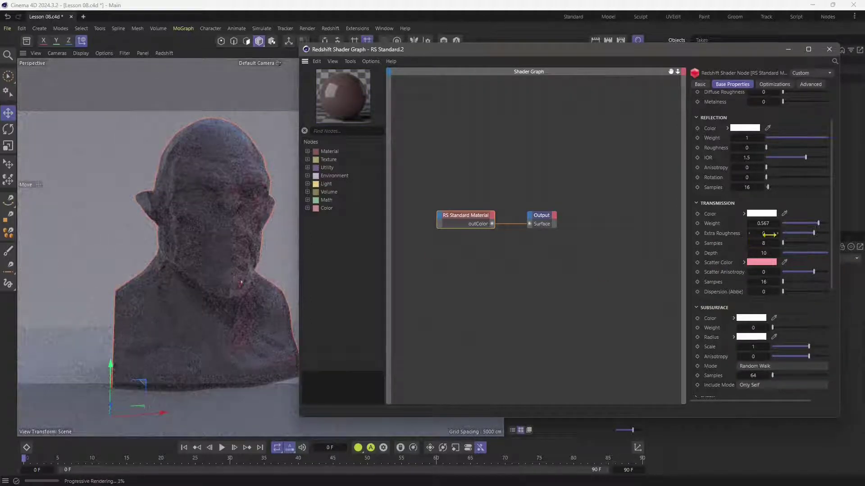
Step: Raise the Redshift material's Transmission Weight from 0.736 to 1 and lower Transmission Depth to 2.29
drag(819, 224, 830, 226)
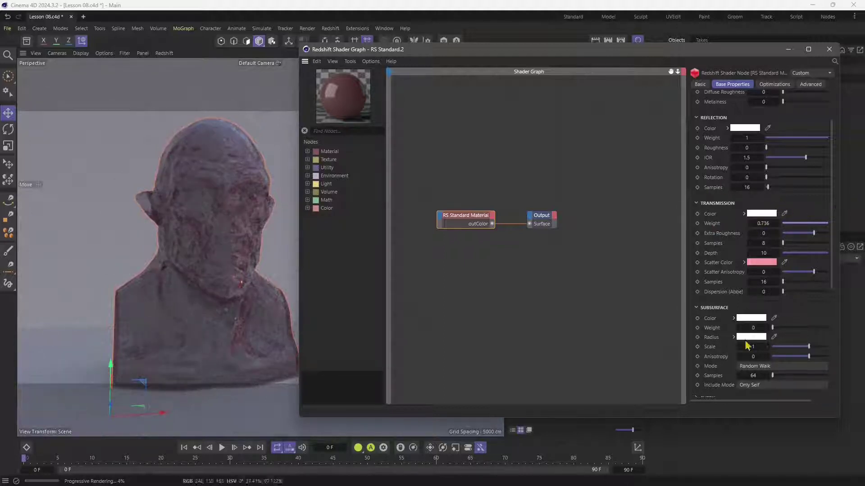
drag(734, 402, 782, 403)
drag(810, 223, 838, 229)
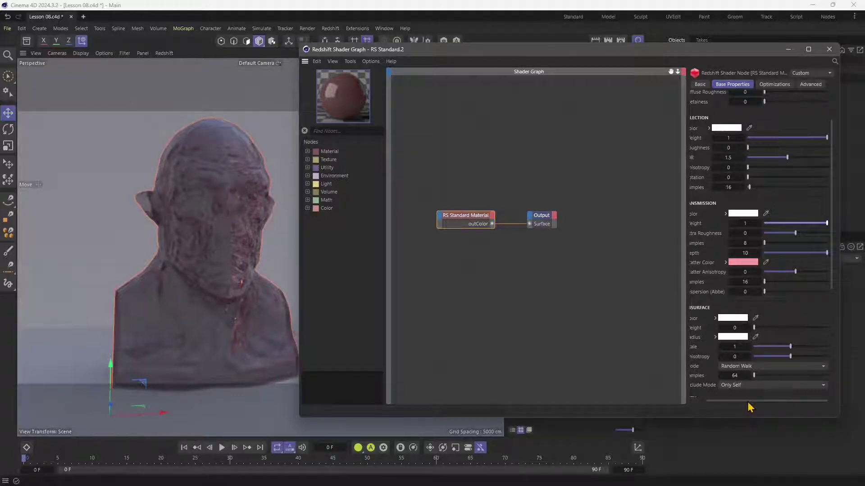
drag(749, 401, 733, 403)
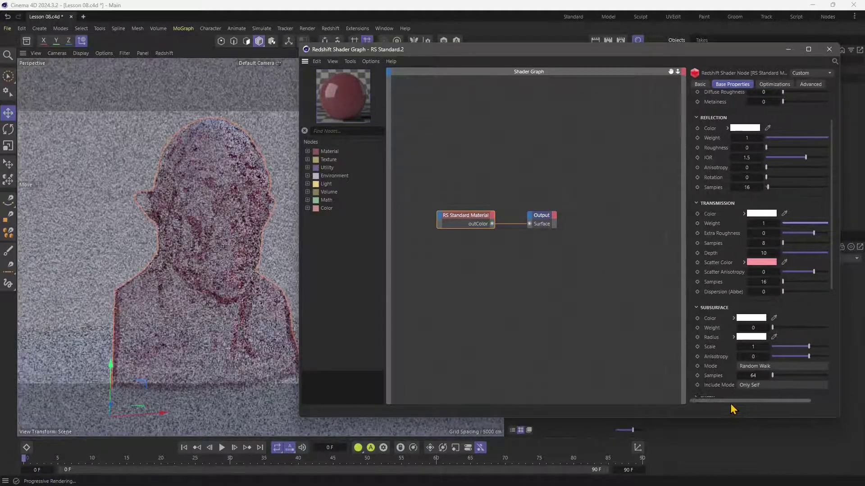